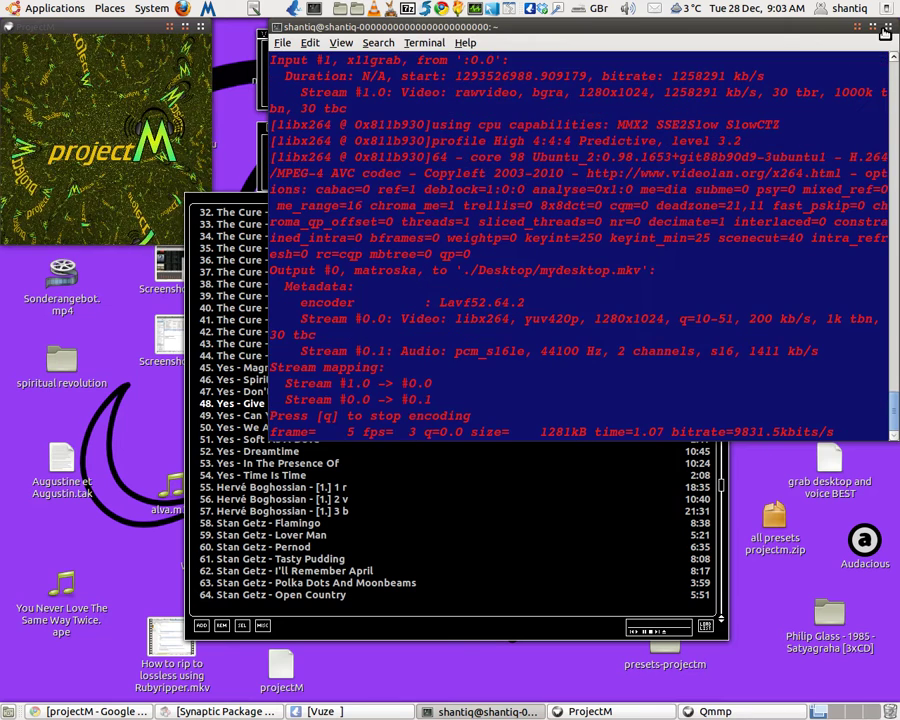
Step: Minimise the terminal to reveal the Qmmp playlist and projectM window
left_click(884, 29)
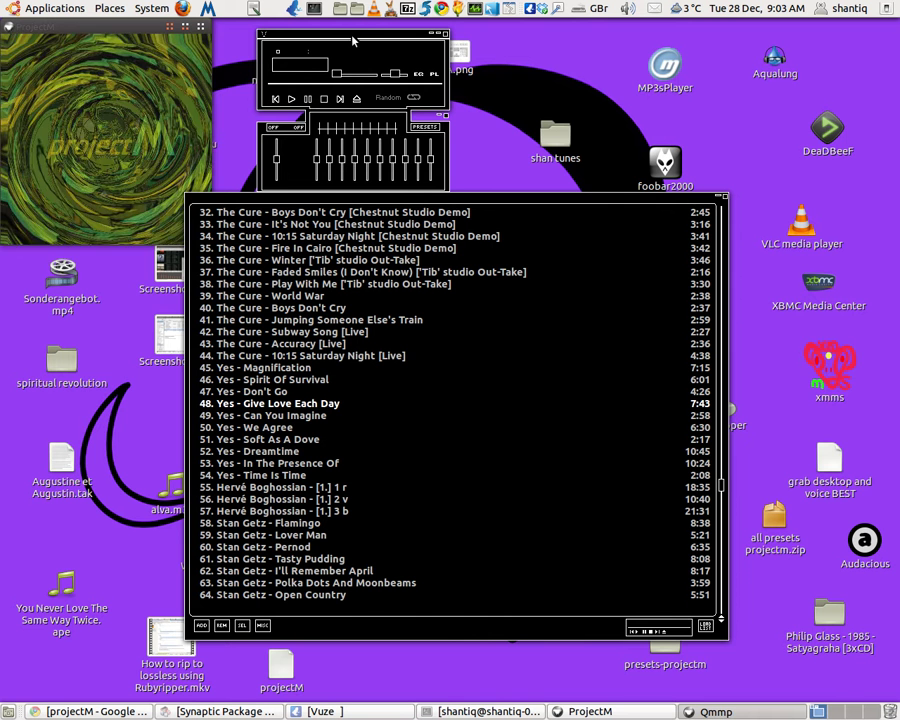
Step: Rearrange the player and projectM windows, then play The Cure - Winter ['Tib' studio Out-Take]
left_click_drag(352, 40, 470, 88)
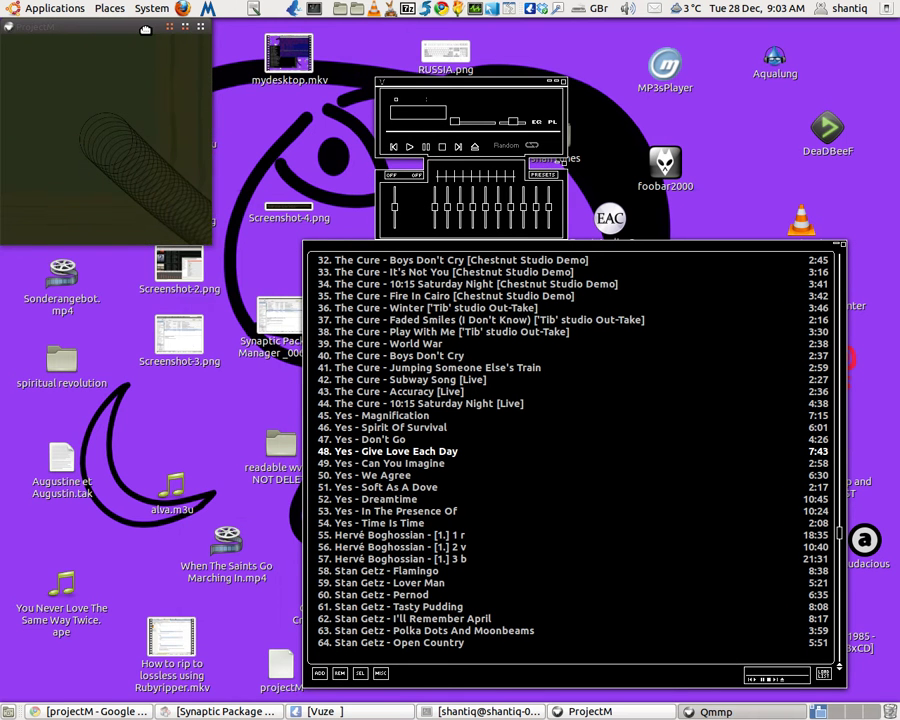
left_click_drag(145, 30, 198, 128)
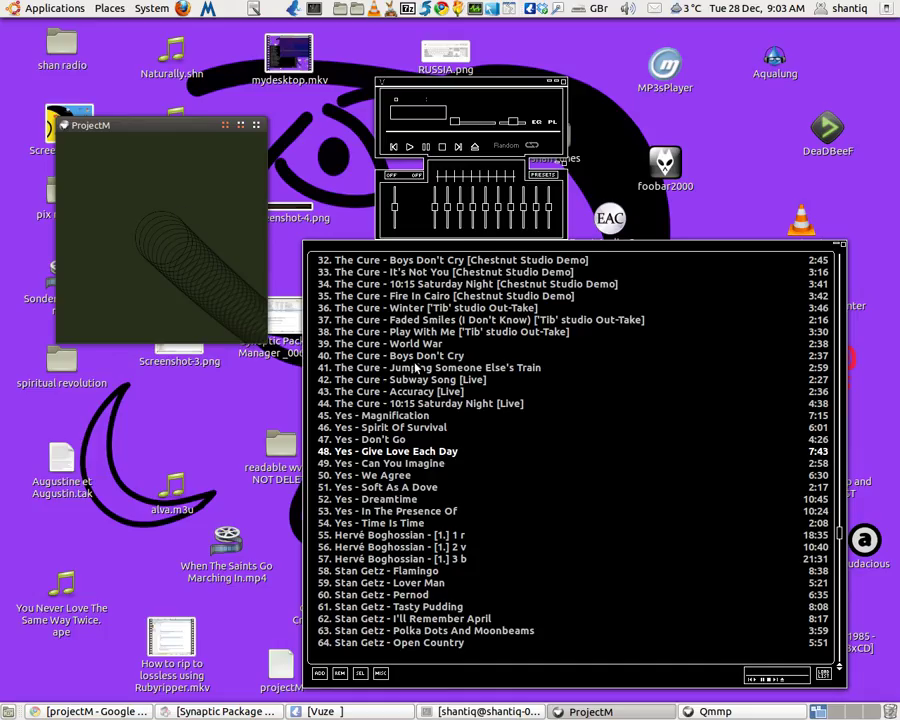
double_click(386, 309)
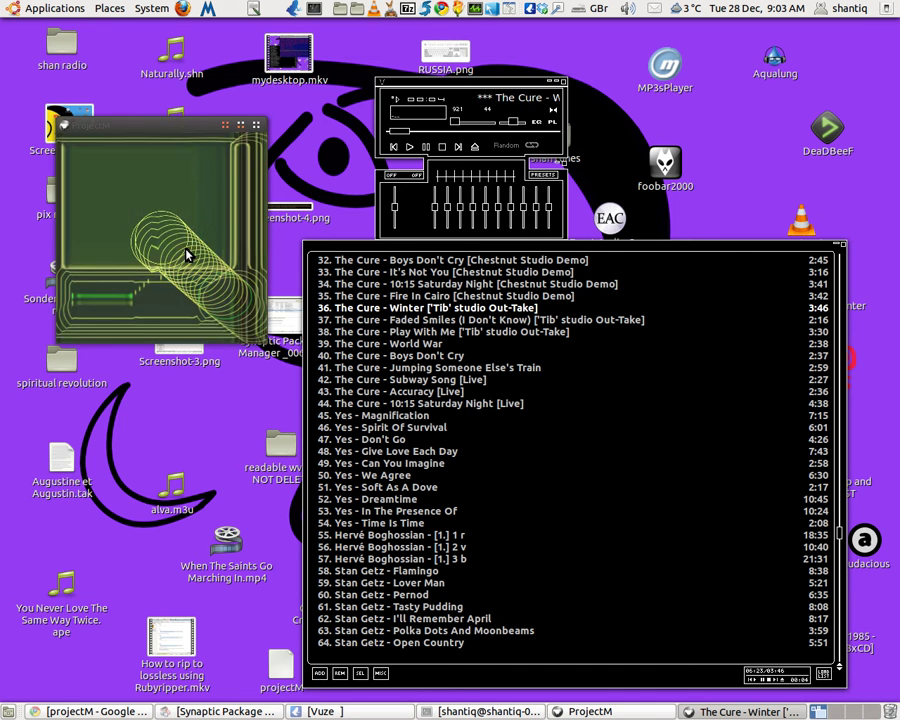
key("f")
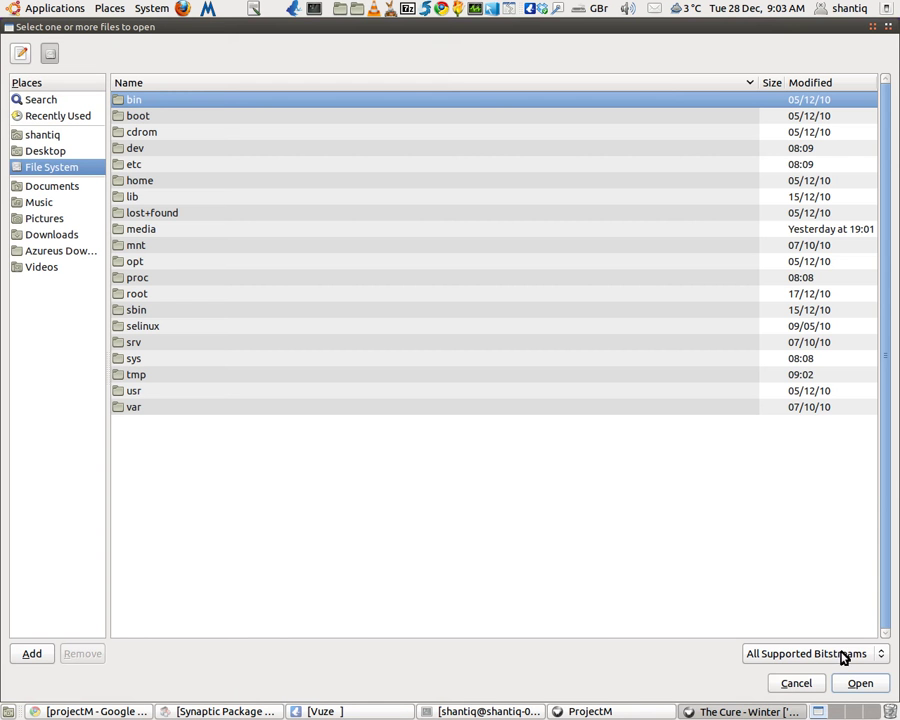
left_click(795, 684)
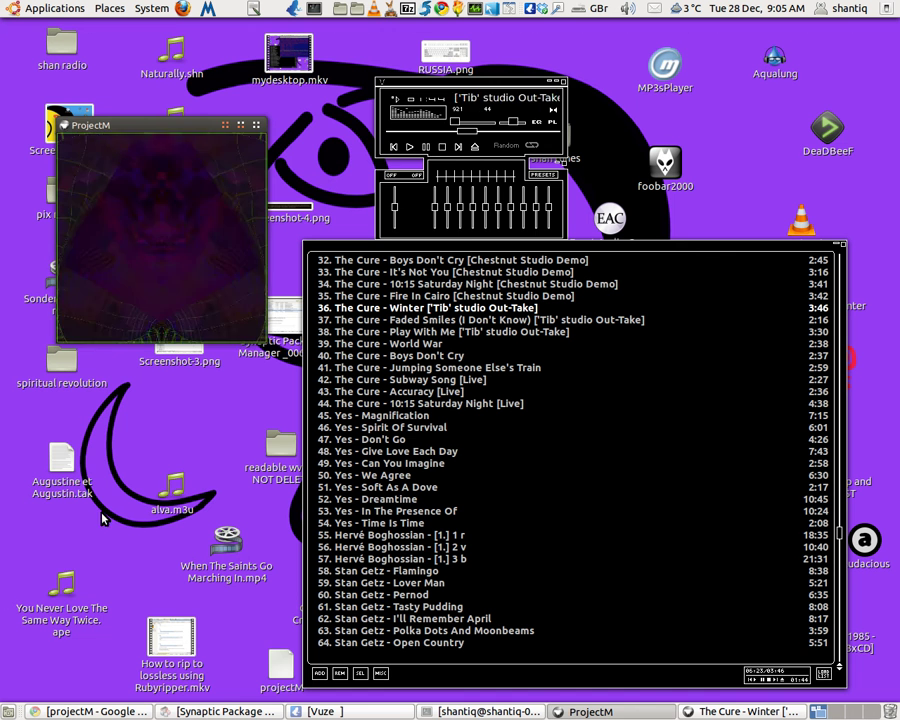
Step: Set the projectM window to Always on Top and move it to the upper right
right_click(180, 124)
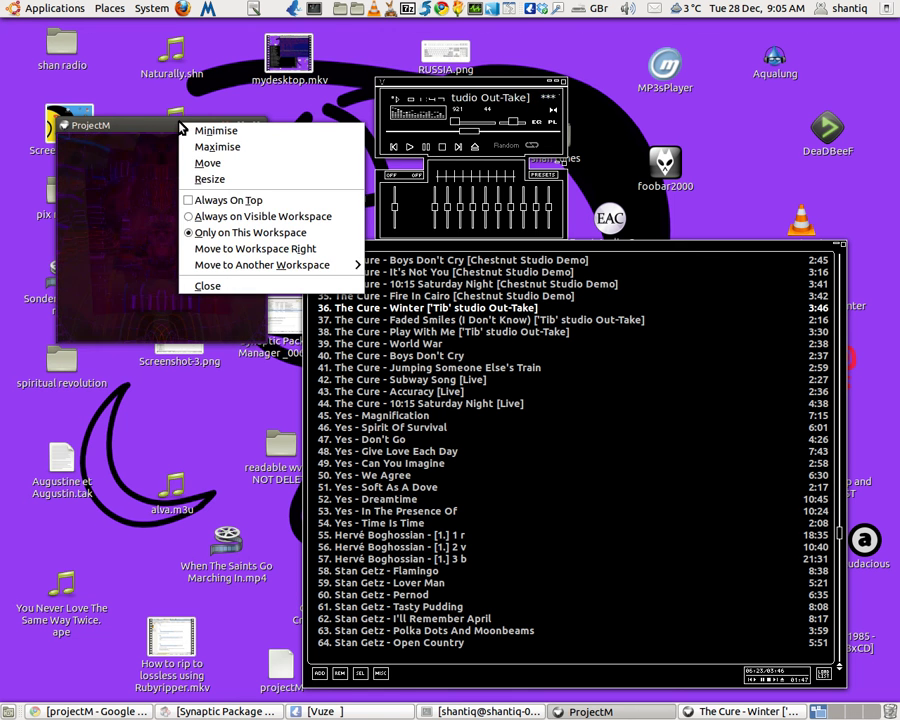
left_click(243, 206)
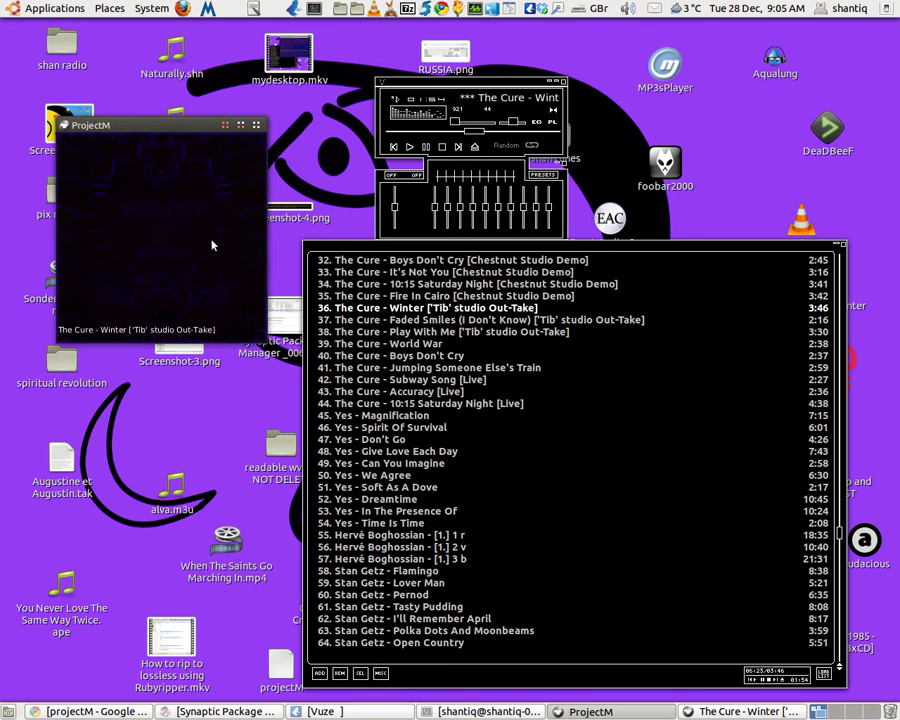
left_click(549, 84)
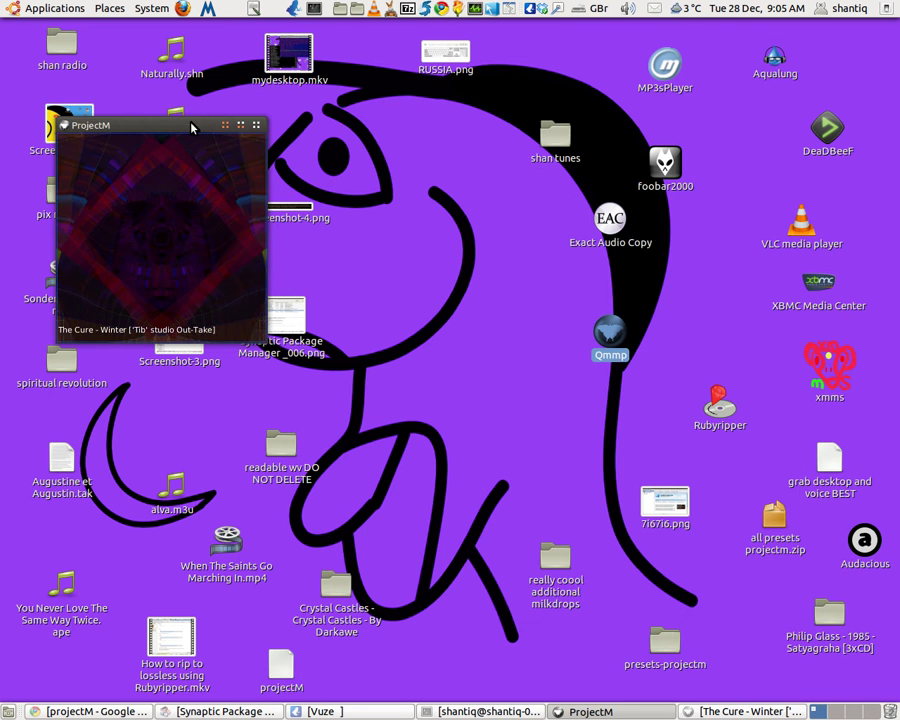
left_click_drag(194, 124, 688, 200)
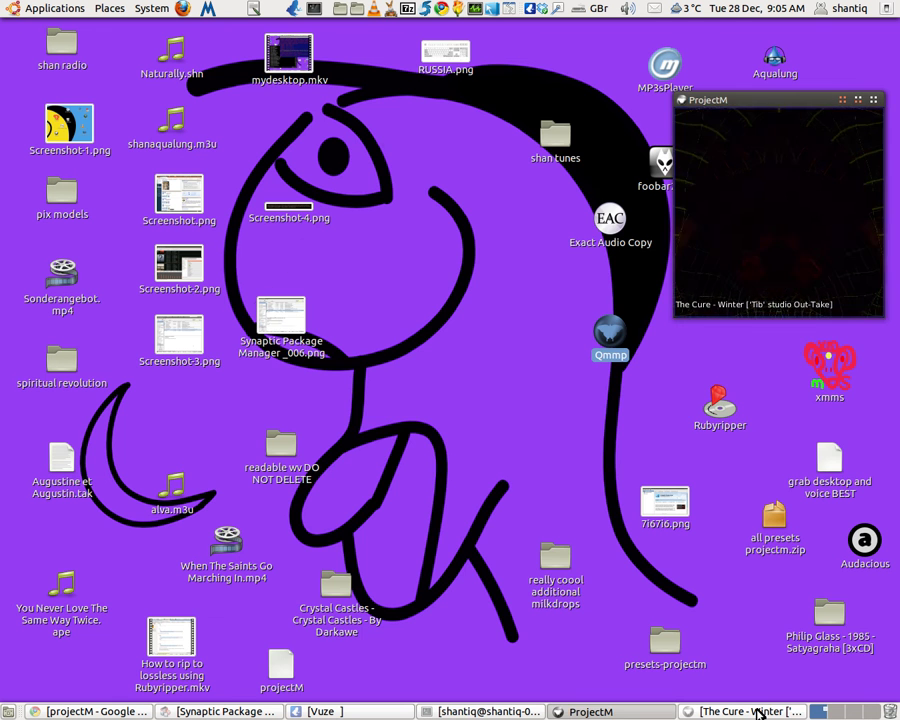
Step: Restore the Qmmp player windows, shift them left and up, and bring projectM forward
left_click(758, 712)
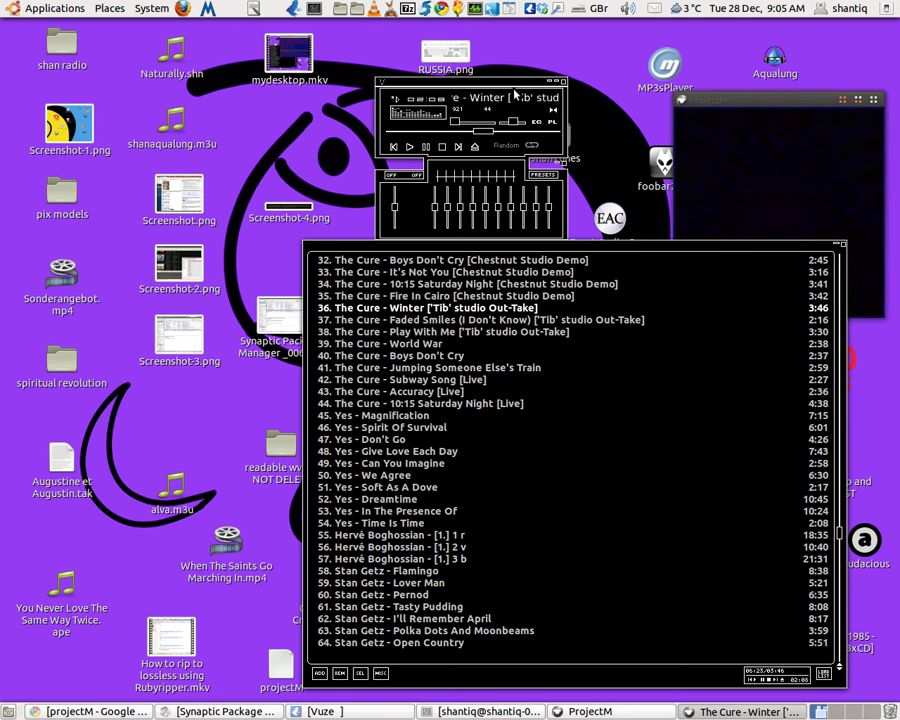
left_click_drag(514, 90, 329, 64)
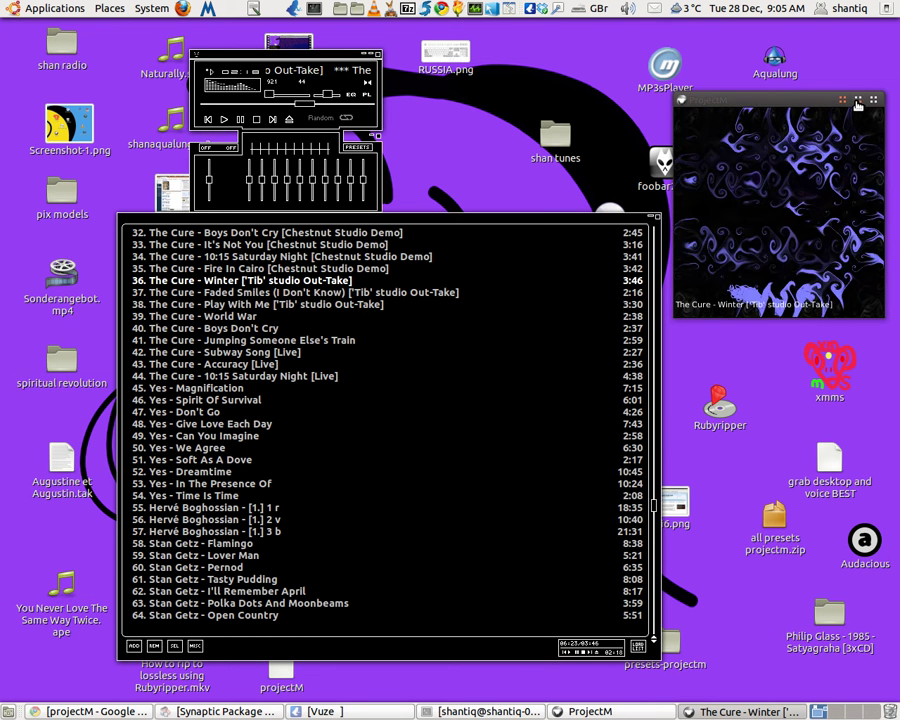
left_click(808, 180)
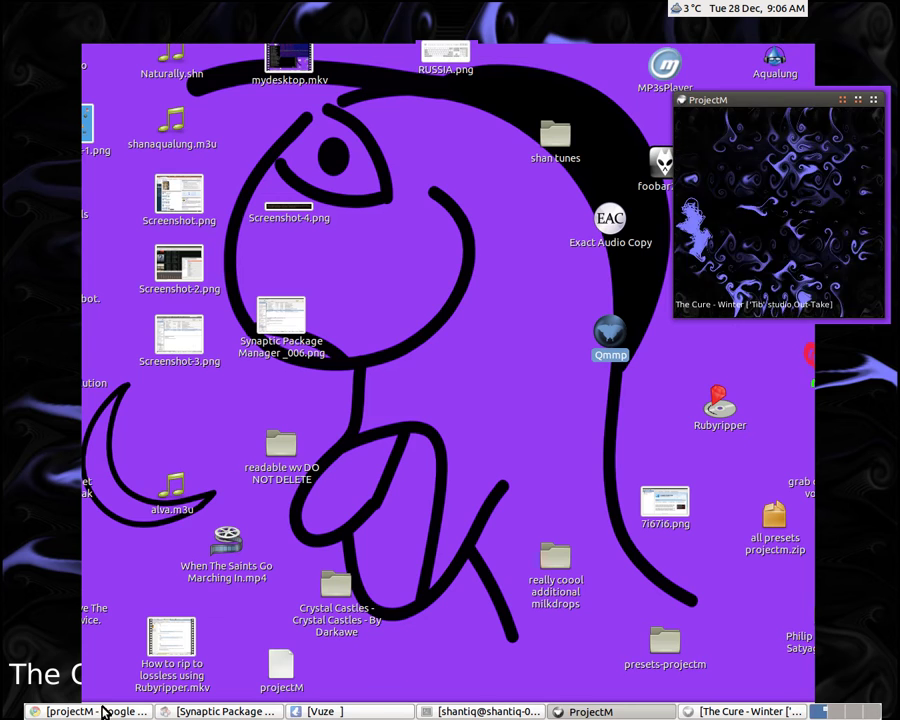
Step: Bring back the projectM web page and move the visualizer into the top-right corner
left_click(101, 712)
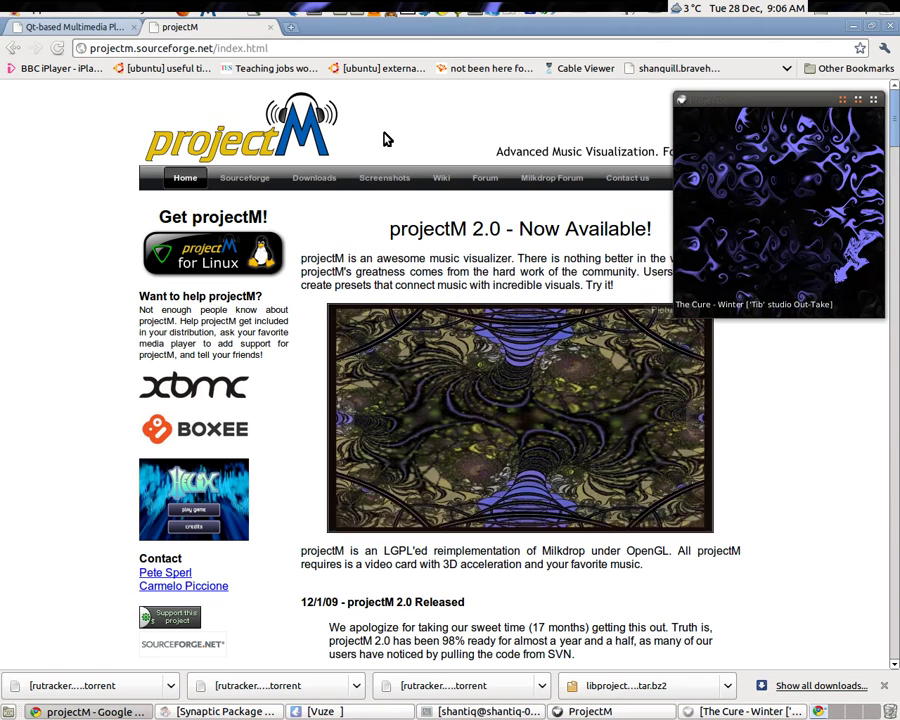
left_click_drag(759, 95, 738, 20)
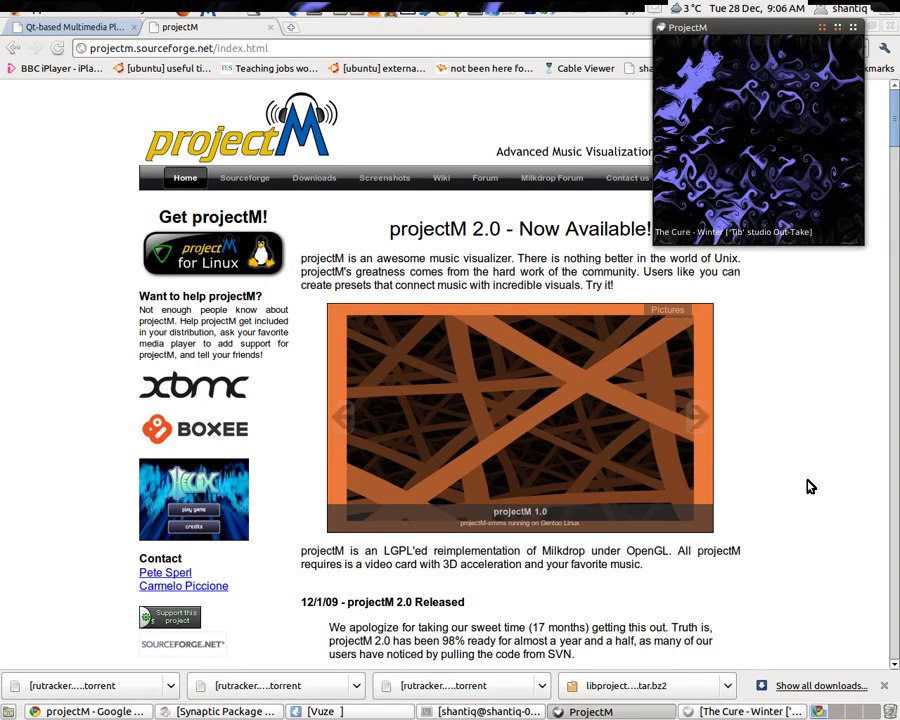
scroll(811, 452, "down", 15)
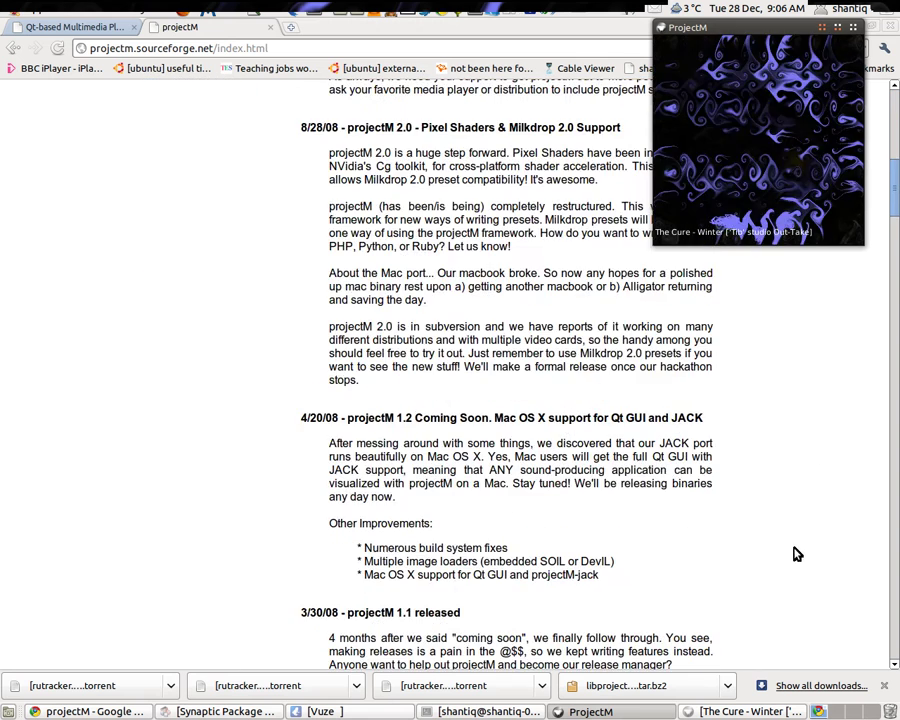
scroll(797, 554, "up", 15)
scroll(786, 557, "up", 3)
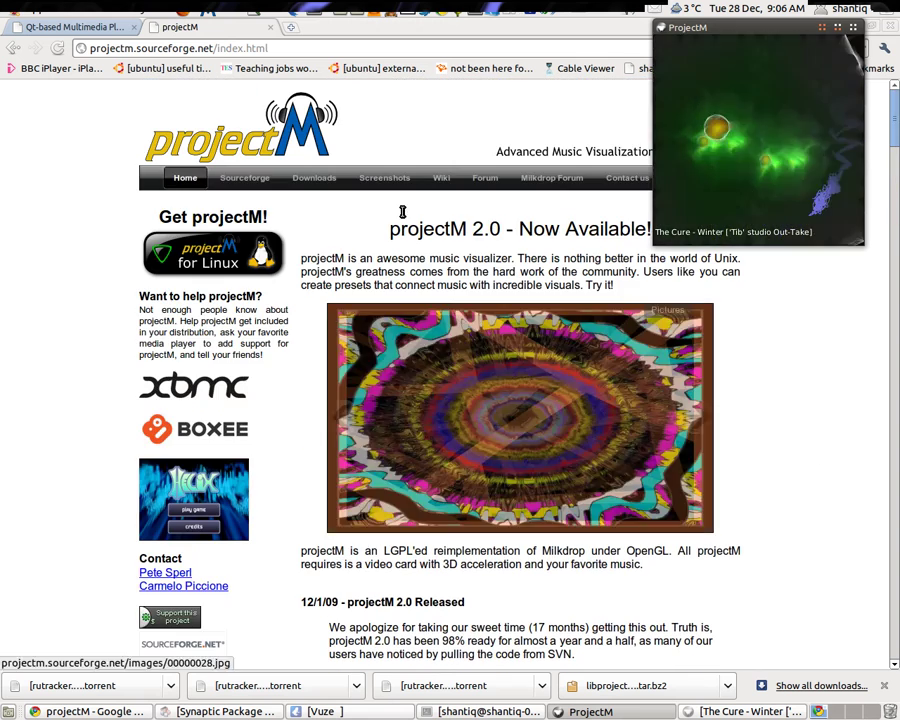
Step: Open the projectM Downloads page and its projectM-itunes files folder
left_click(318, 180)
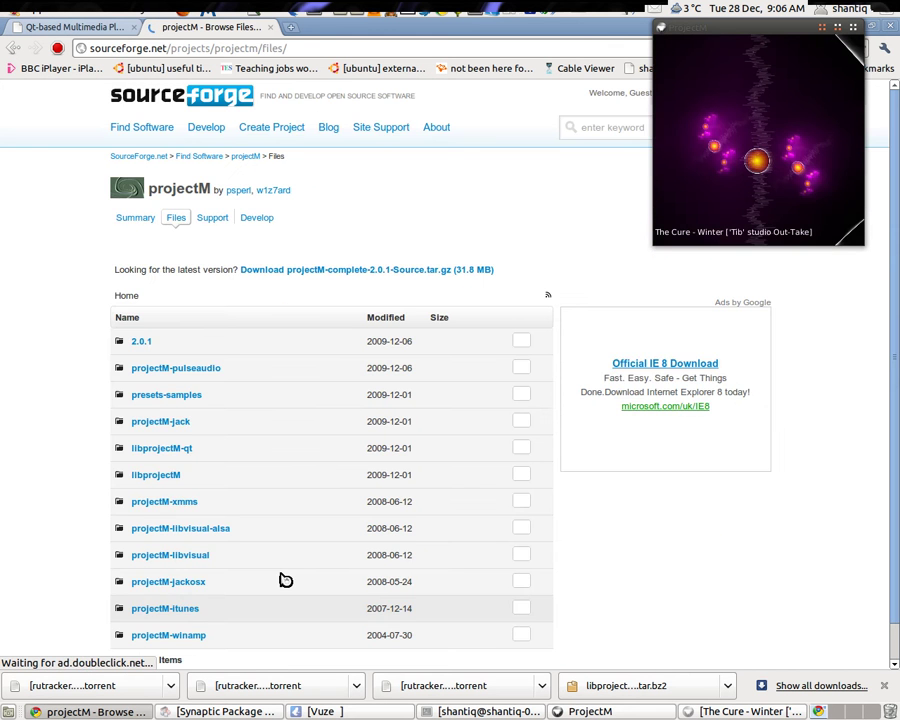
scroll(685, 541, "down", 1)
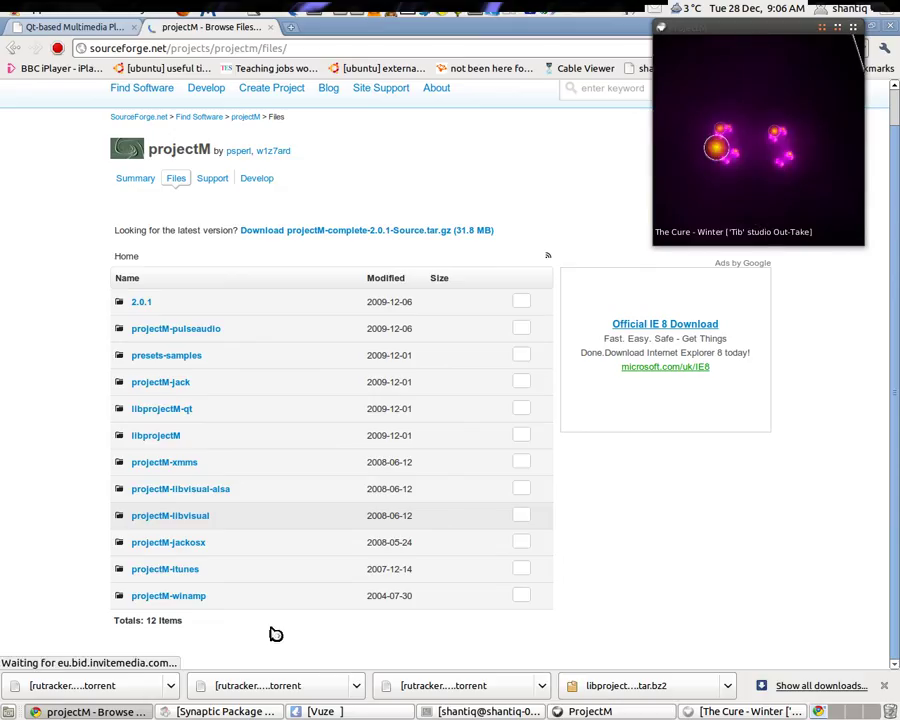
scroll(183, 576, "down", 1)
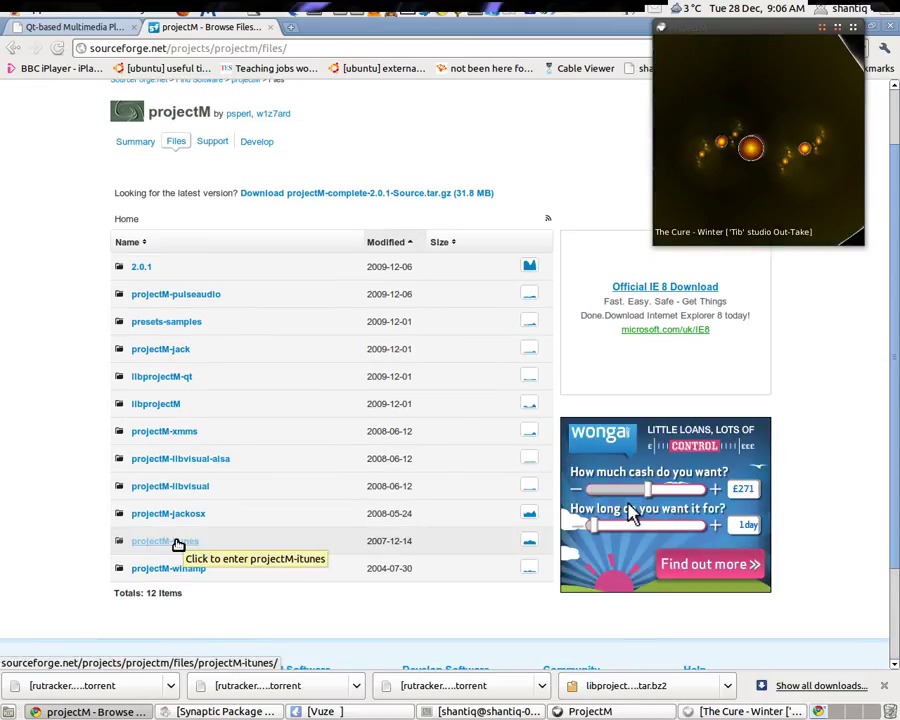
left_click(176, 544)
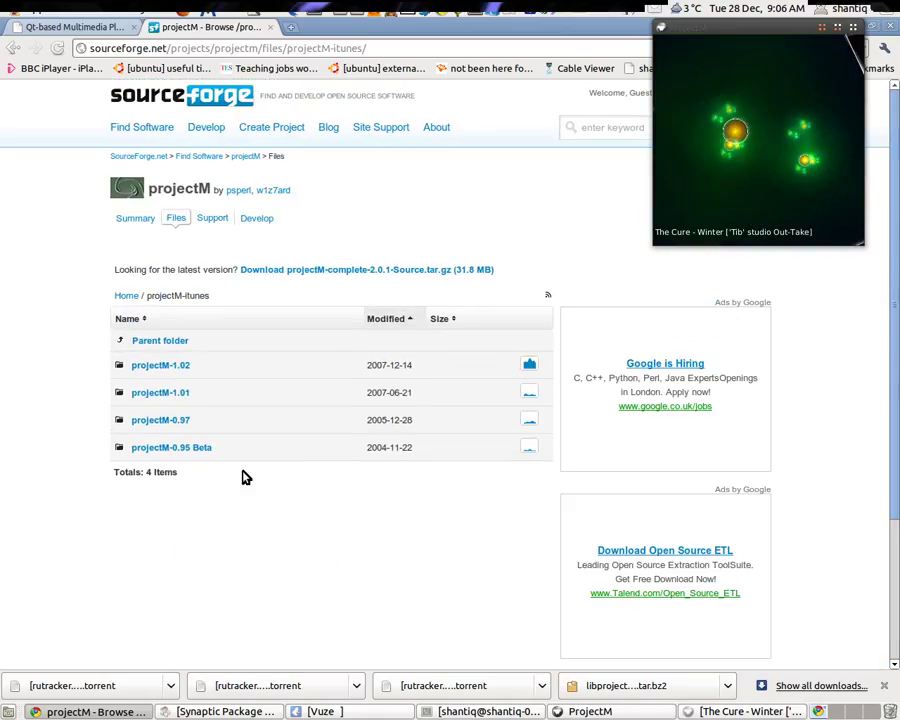
Step: Open the projectM-1.02 release folder listing the 1.3 MB projectM-1.02.dmg file
left_click(180, 366)
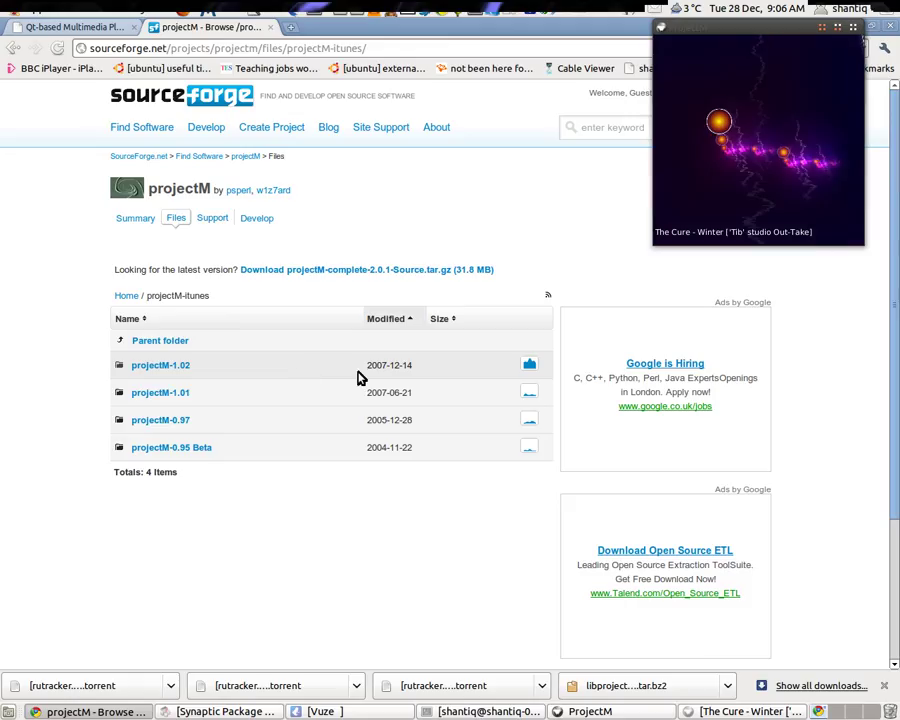
left_click(172, 366)
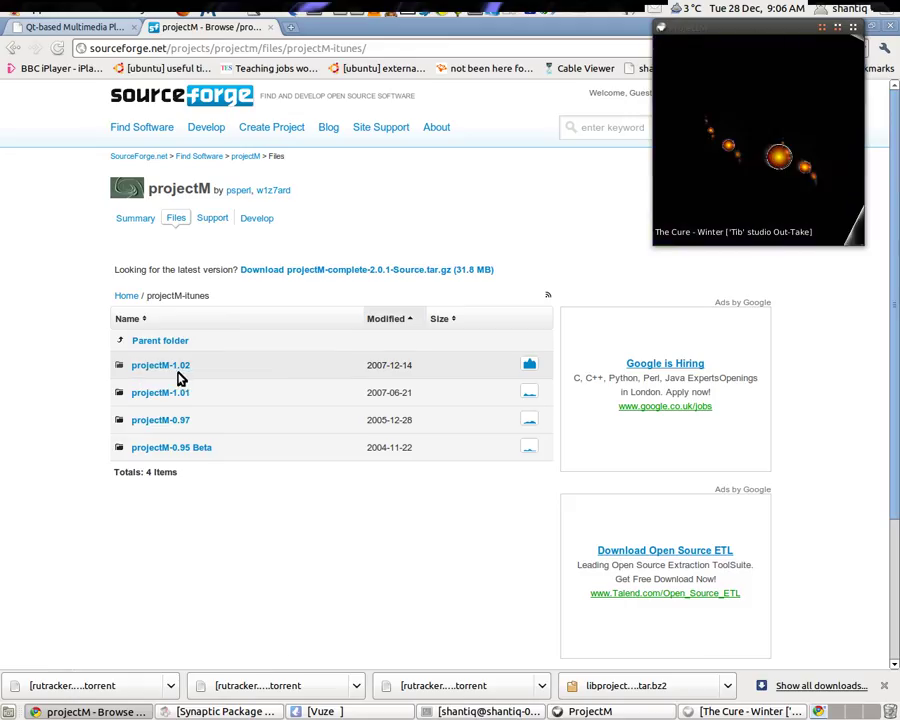
left_click(176, 370)
left_click(180, 392)
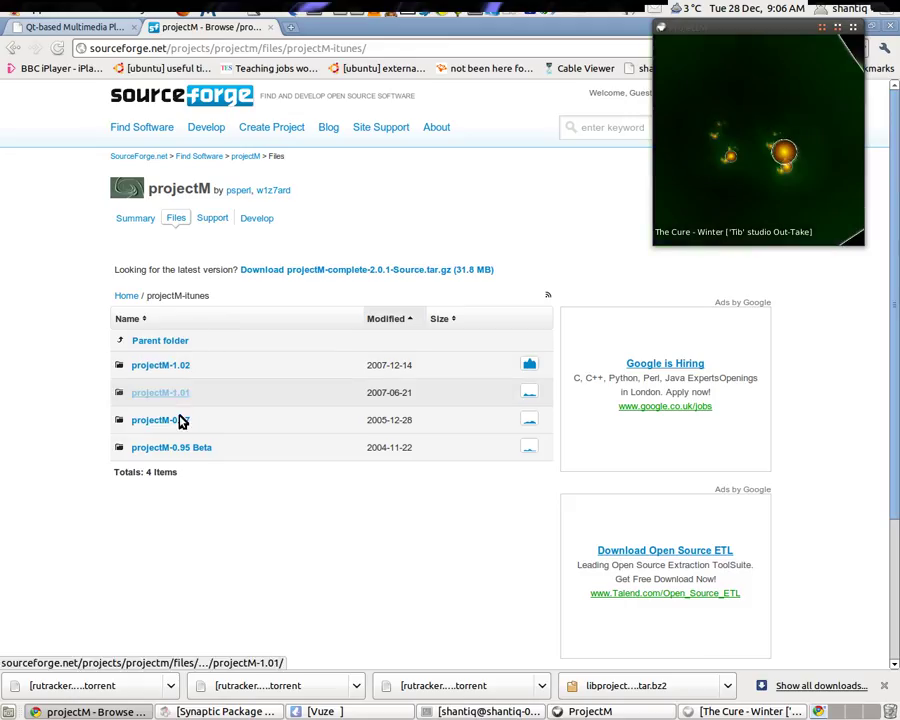
left_click(175, 447)
left_click(182, 368)
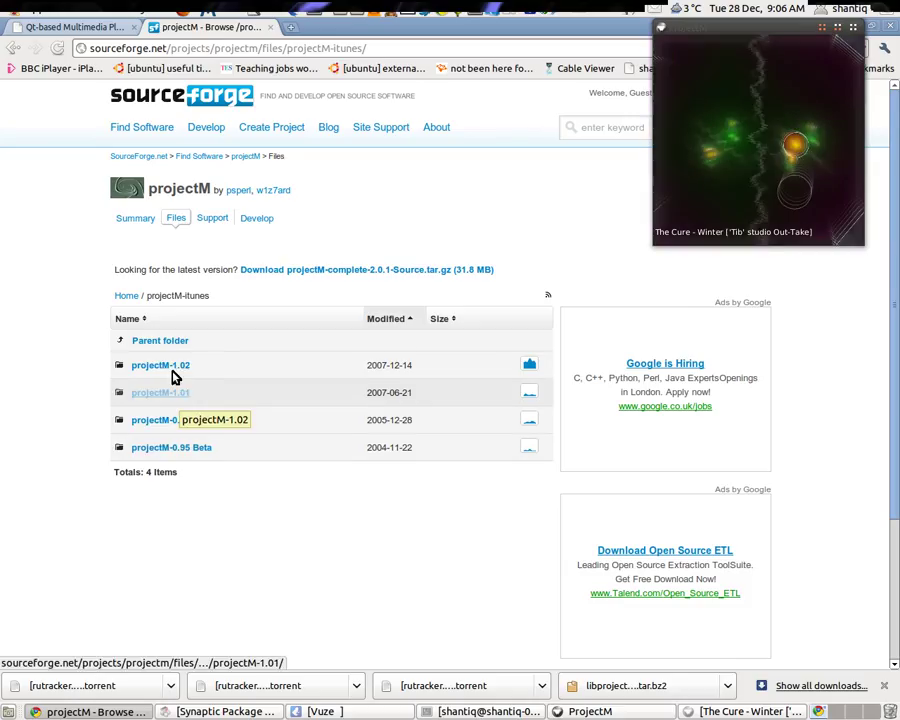
left_click(175, 370)
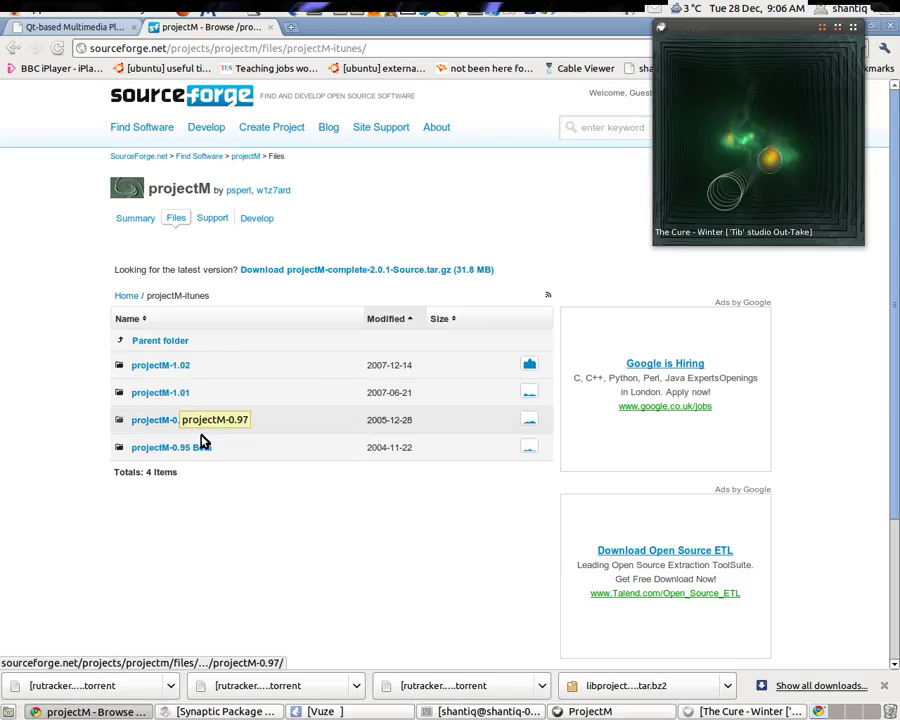
left_click(166, 394)
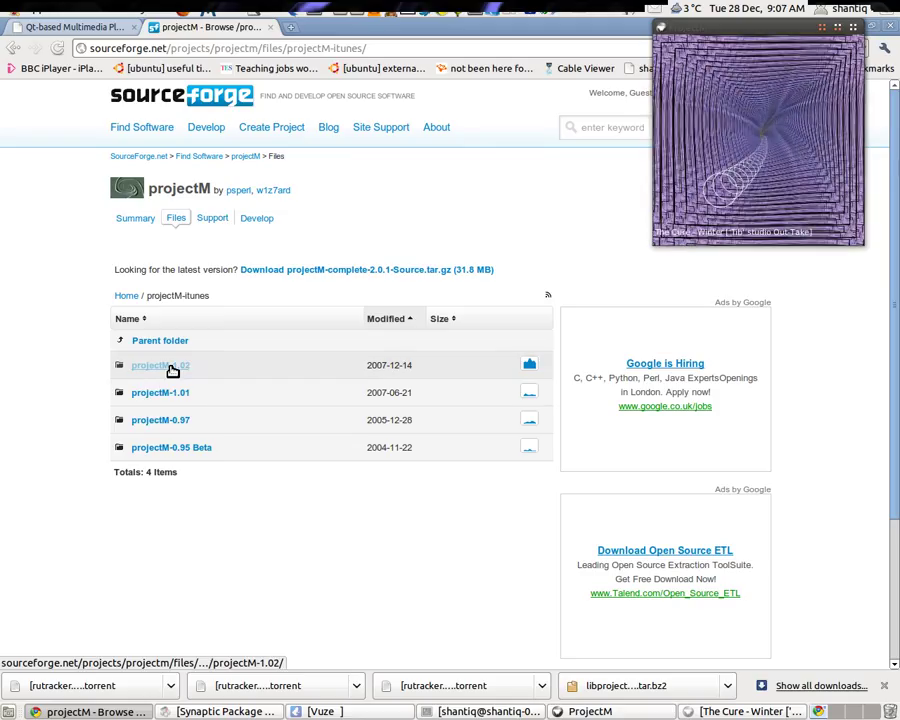
left_click(172, 369)
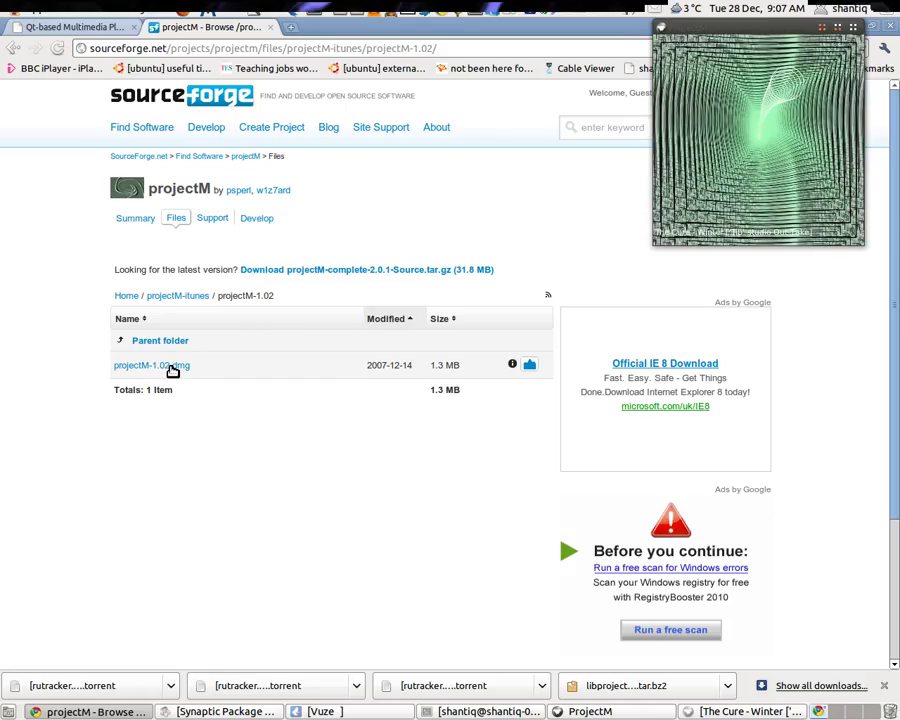
Step: Download projectM-1.02.dmg, then minimise the browser with the visualizer in front
left_click(172, 367)
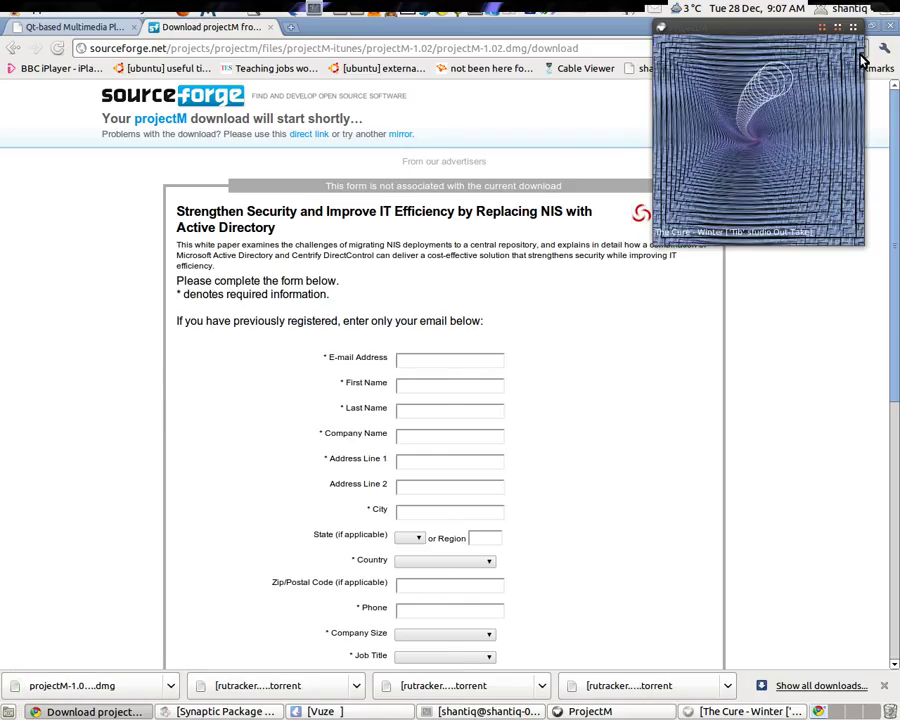
left_click(729, 38)
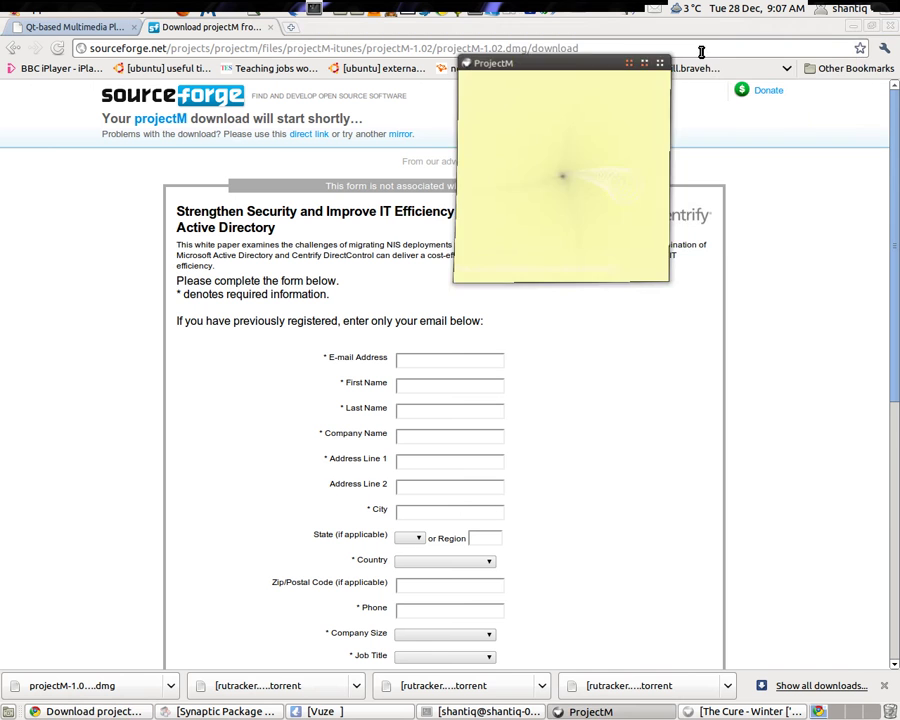
left_click(852, 27)
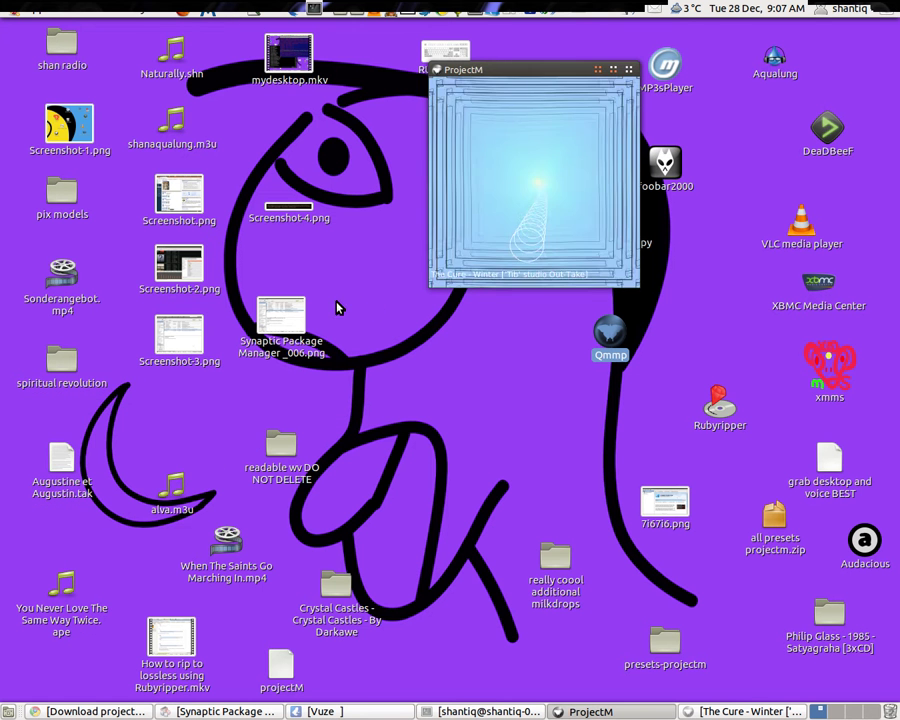
Step: View Screenshot-4.png with projectM's install steps and preset keys n, p, r, F3
double_click(287, 210)
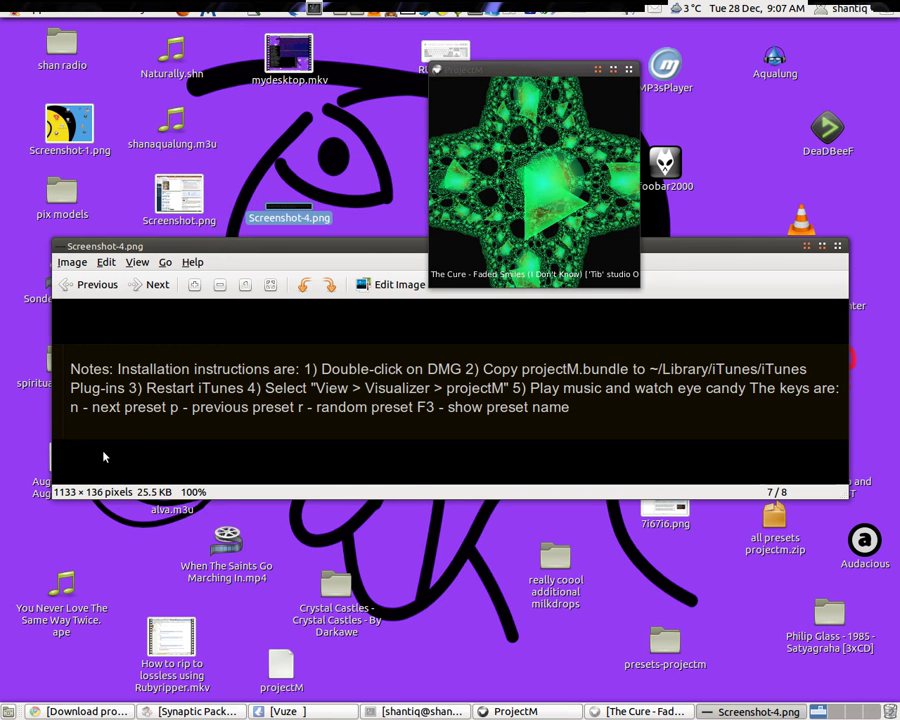
left_click(538, 128)
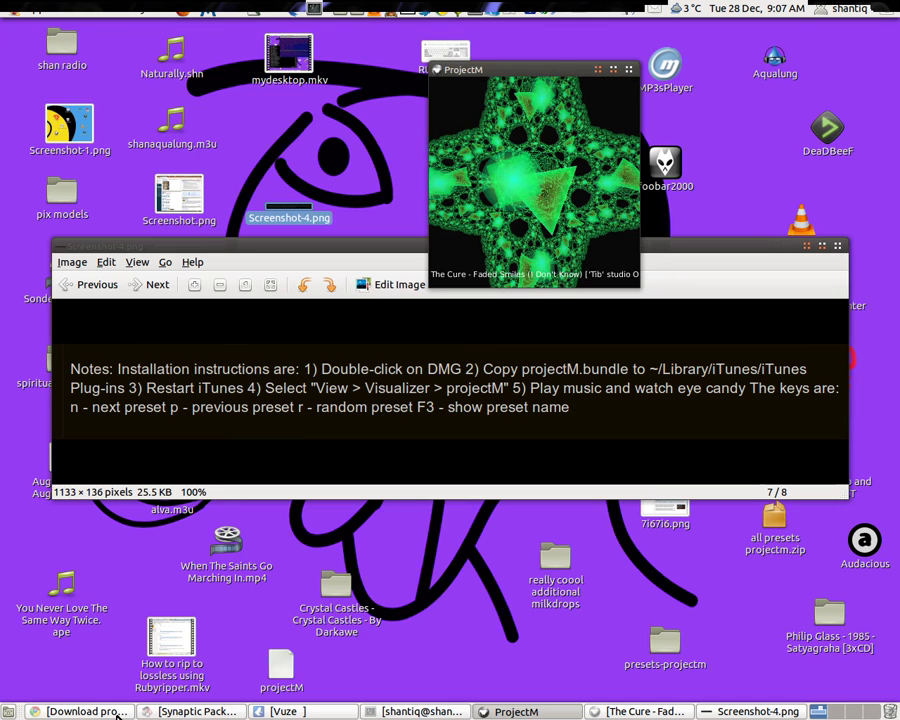
Step: Restore the browser and go back through the file listings to projectm.sourceforge.net
left_click(85, 711)
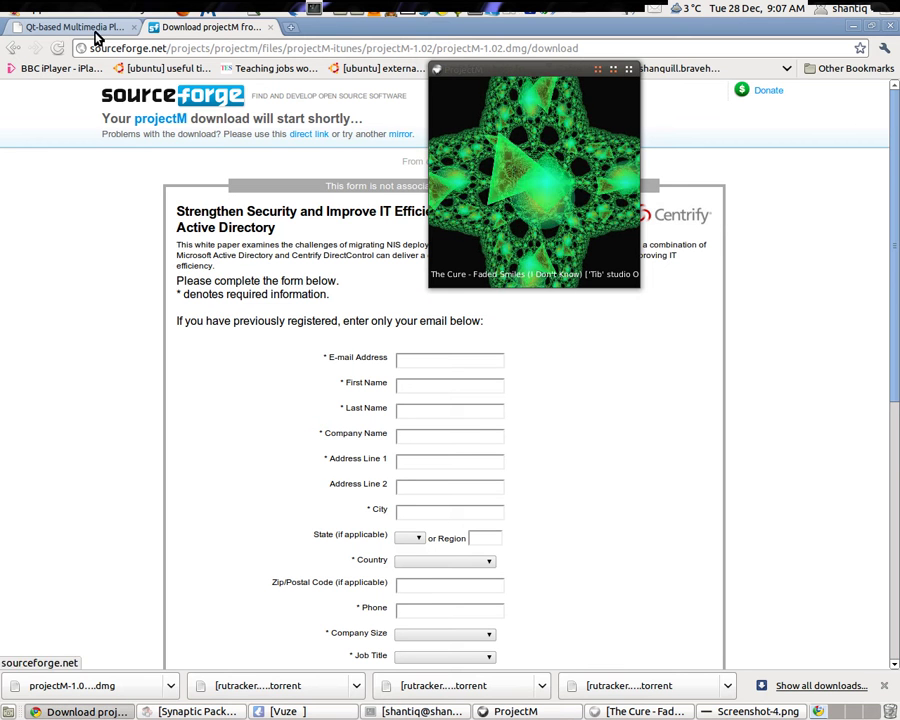
left_click(14, 48)
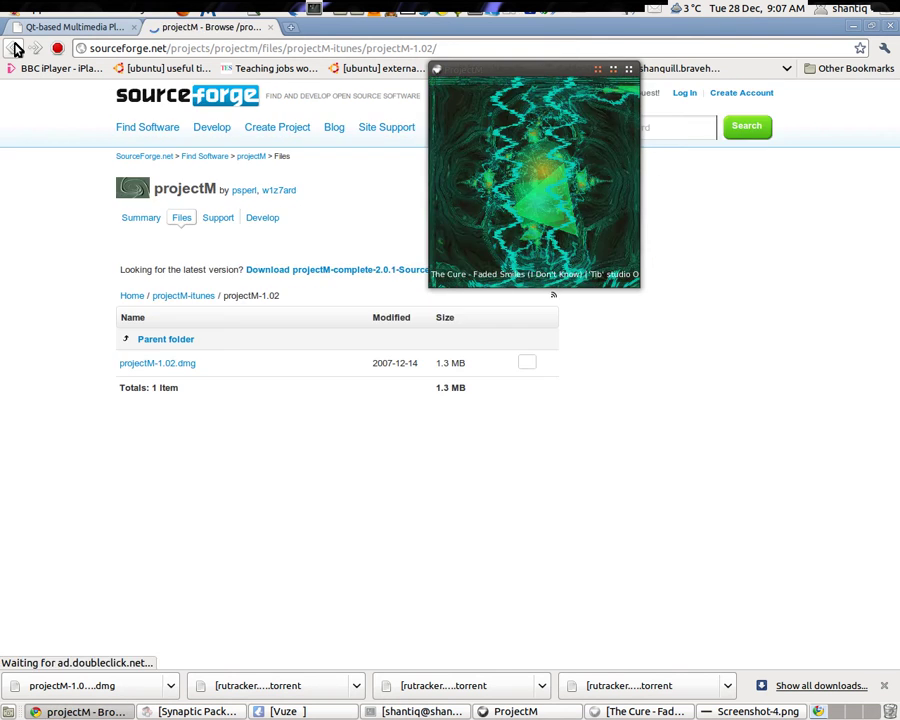
left_click(14, 48)
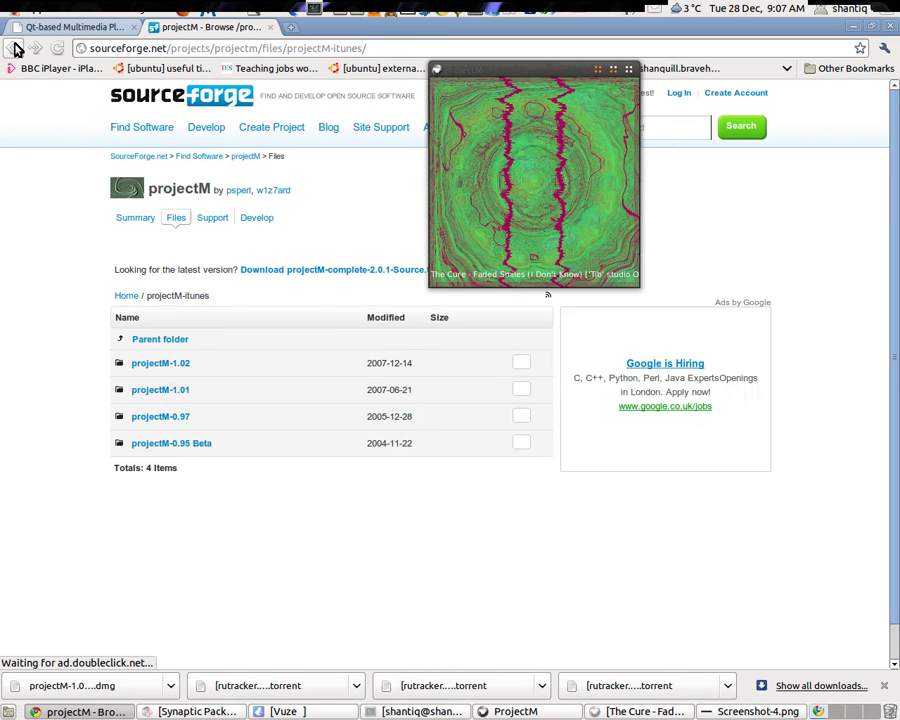
left_click(14, 48)
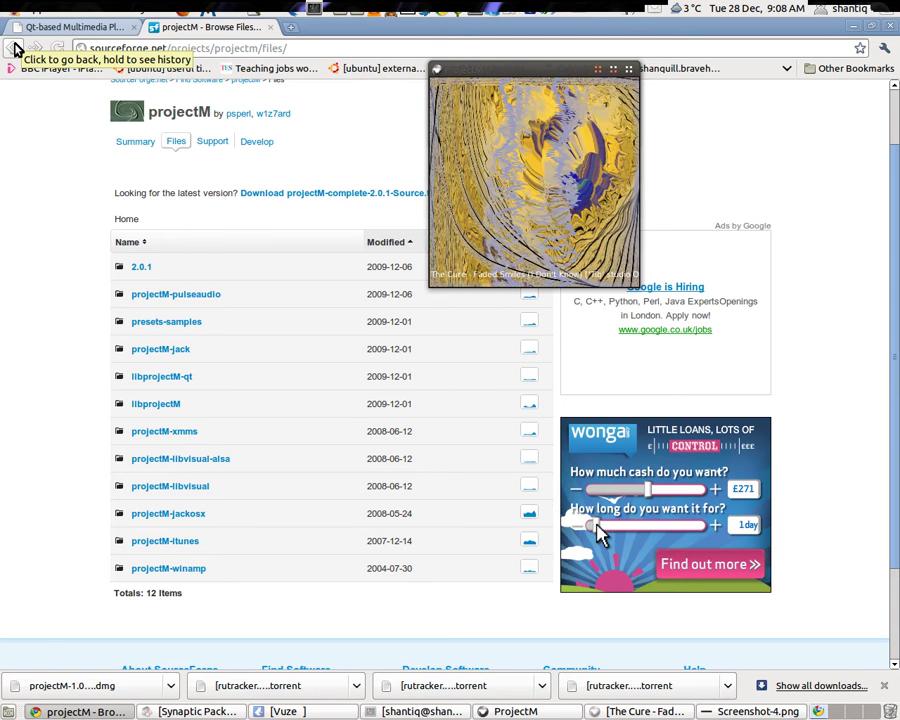
left_click(13, 52)
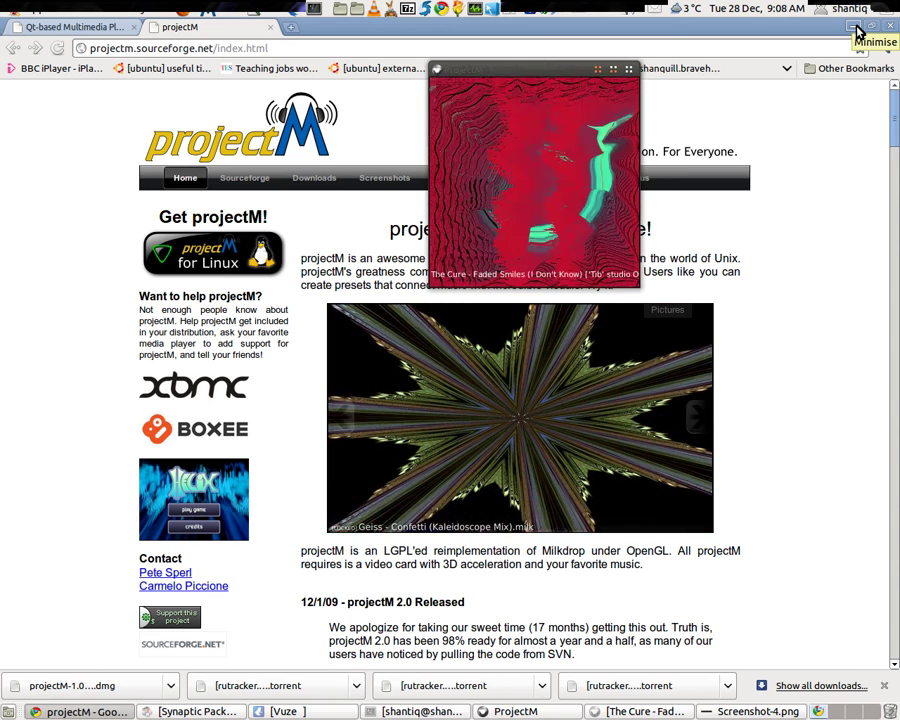
Step: Minimise the browser and close the Screenshot-4.png installation-notes viewer
left_click(857, 33)
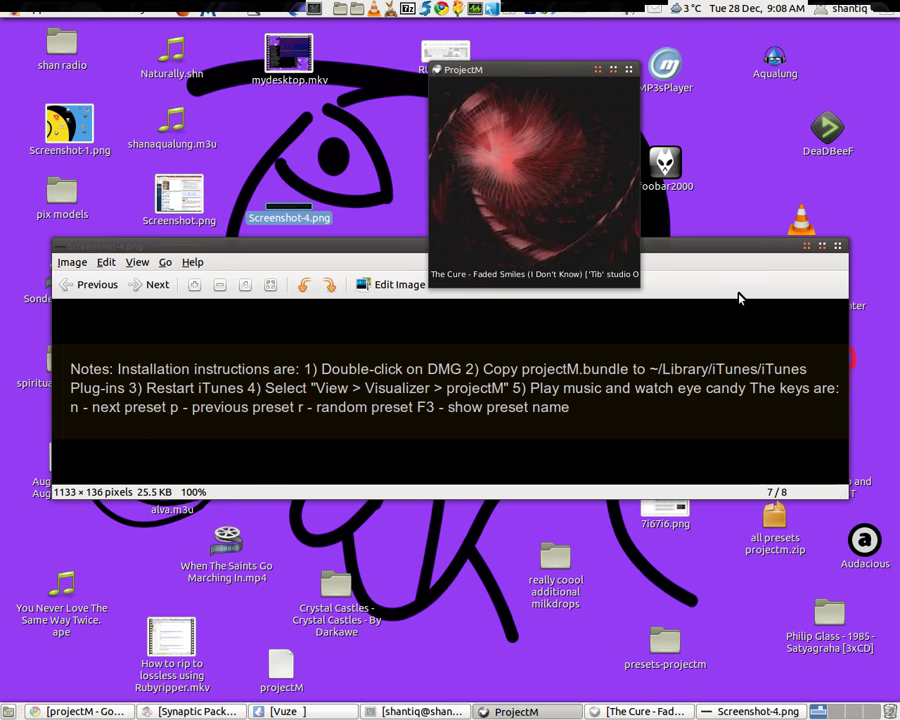
left_click(838, 250)
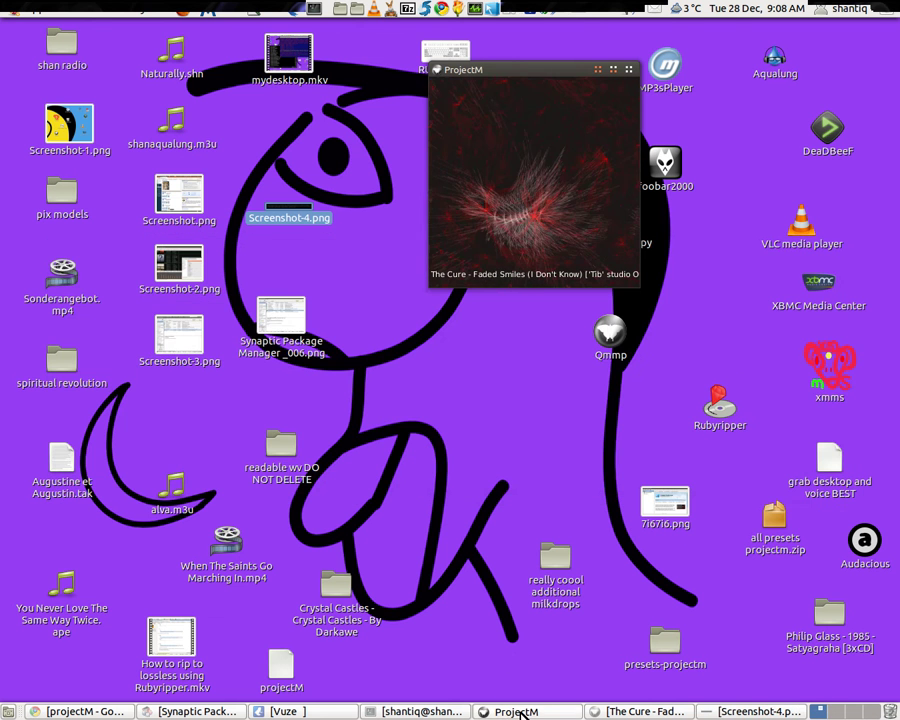
Step: Switch the browser to the Qmmp website and restore the projectM window on the right
left_click(88, 712)
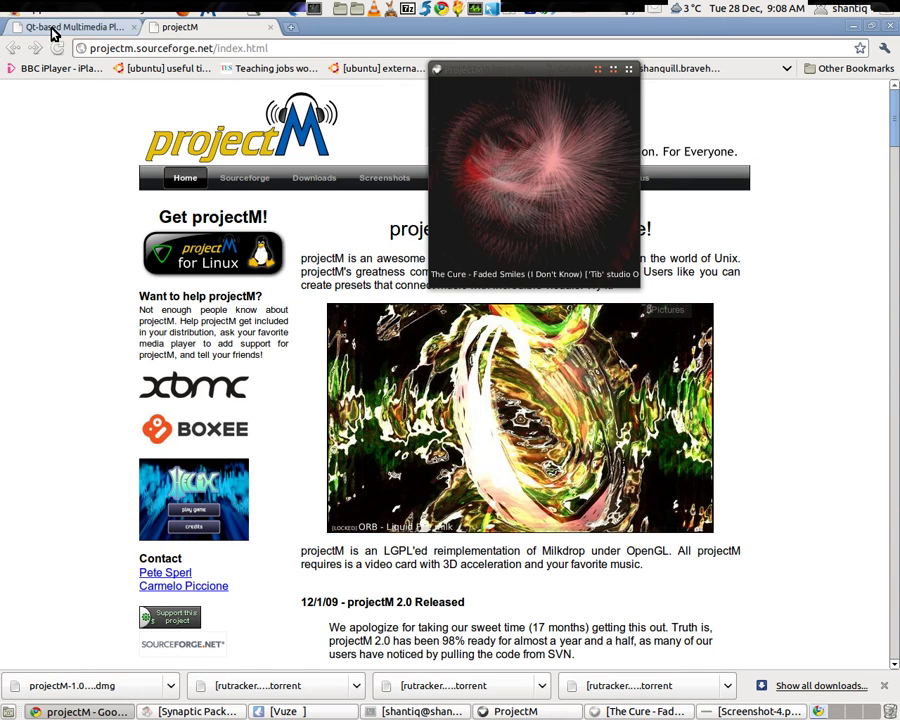
left_click(53, 29)
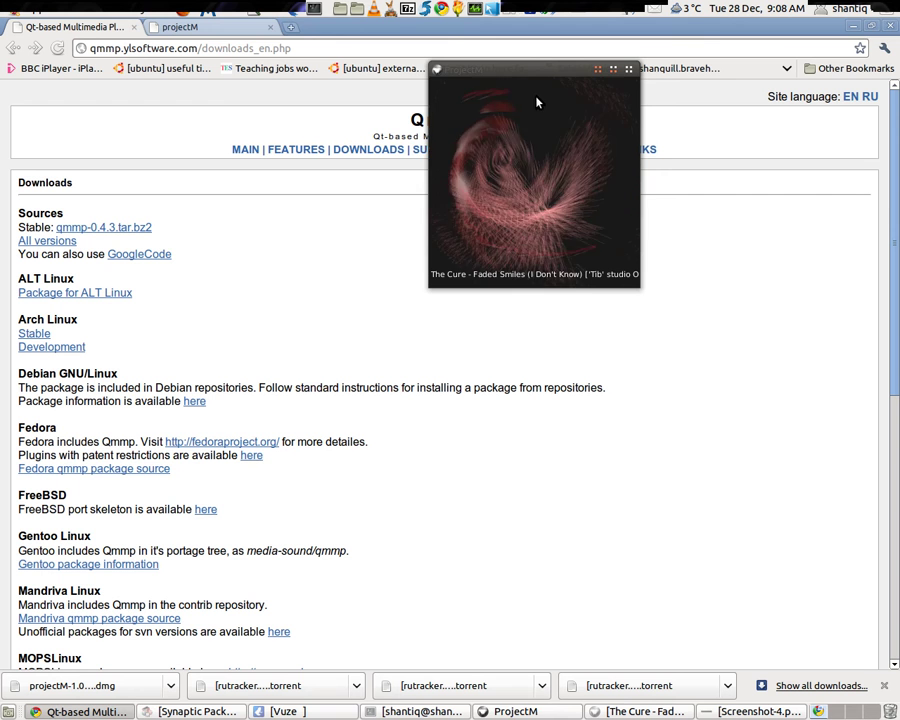
left_click_drag(538, 68, 750, 263)
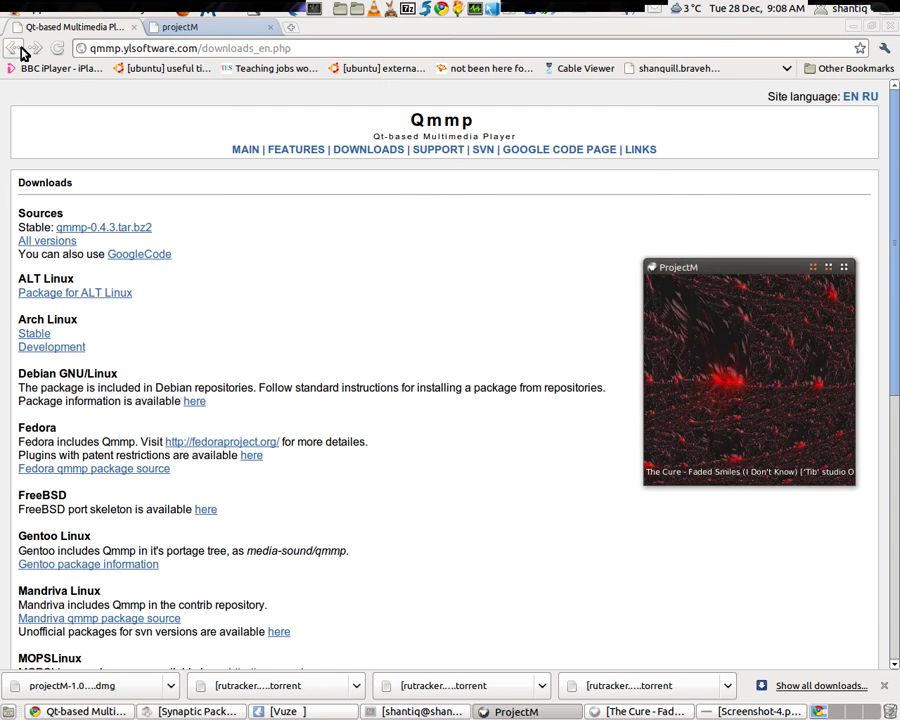
left_click(20, 48)
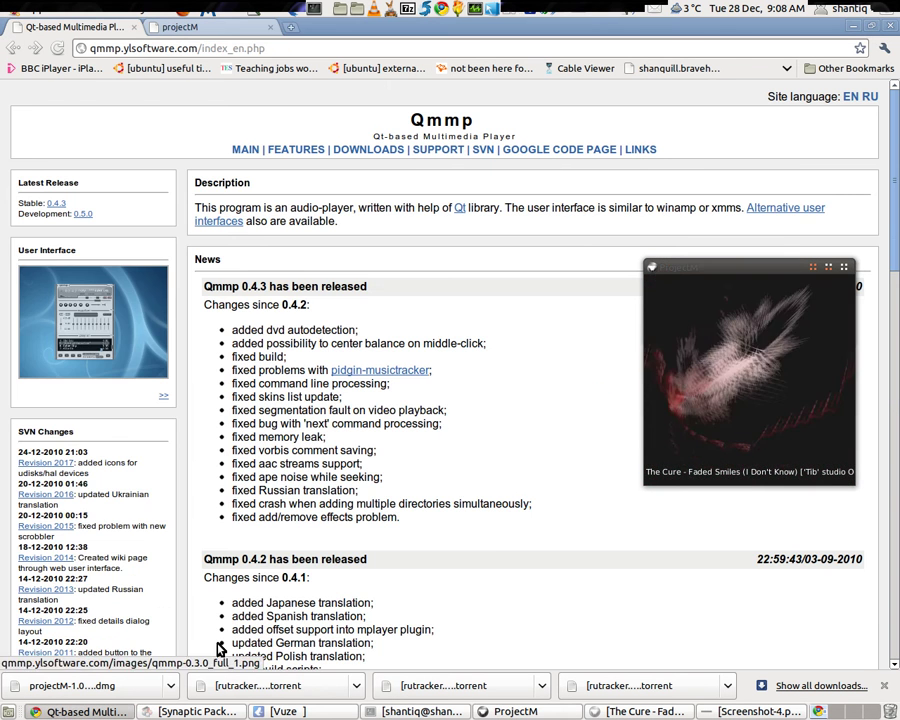
left_click(519, 711)
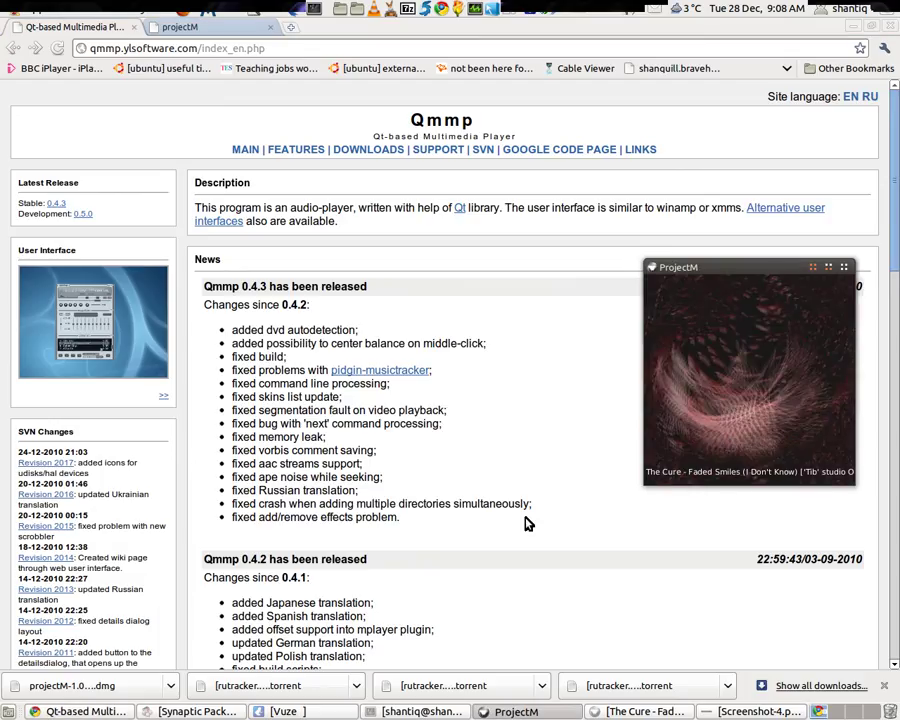
left_click(522, 710)
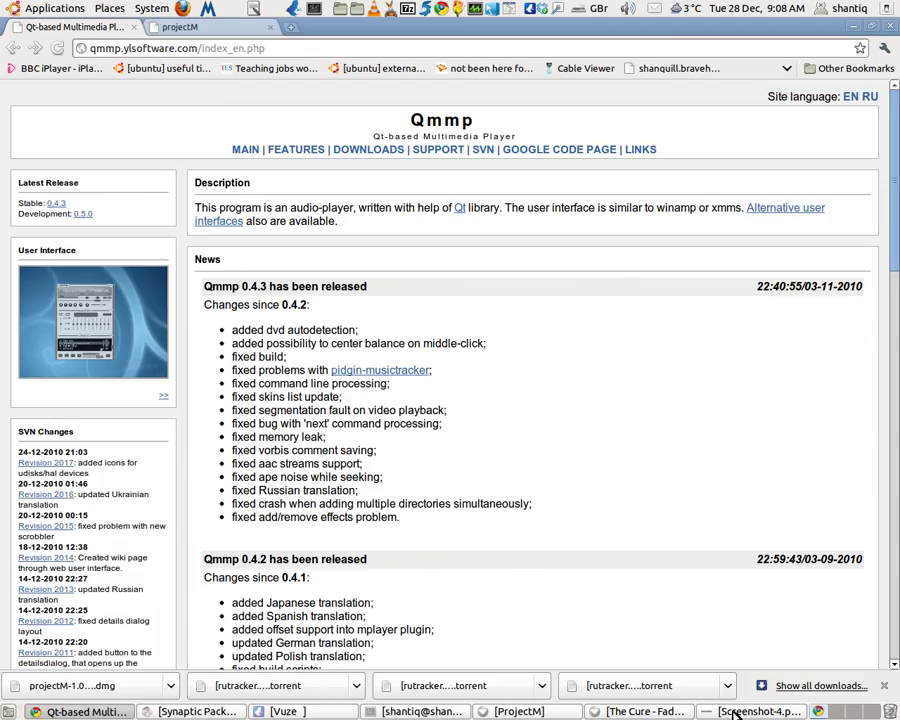
left_click(603, 712)
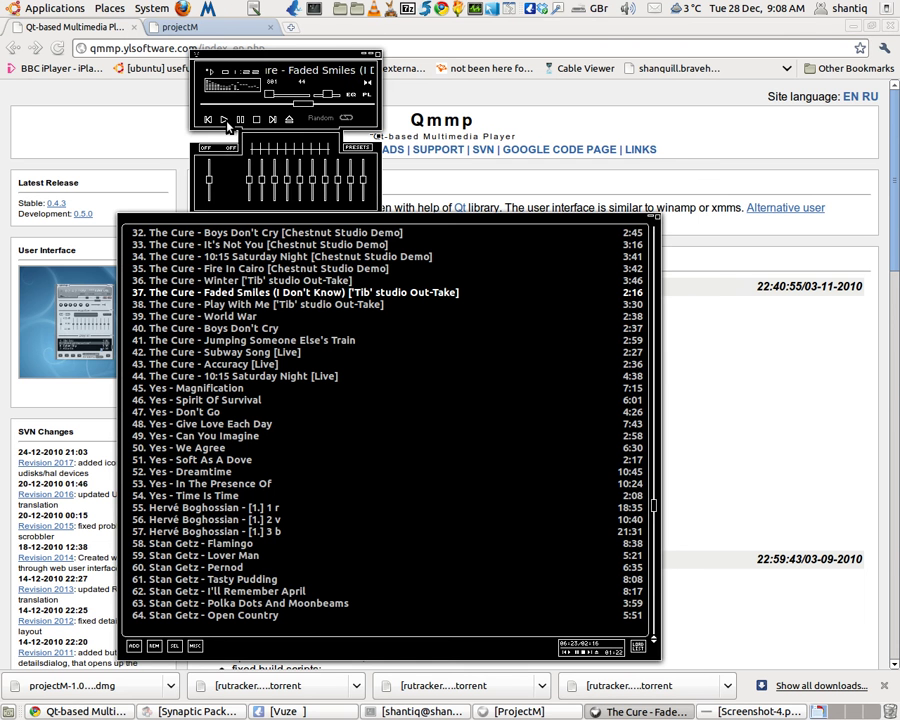
left_click(800, 425)
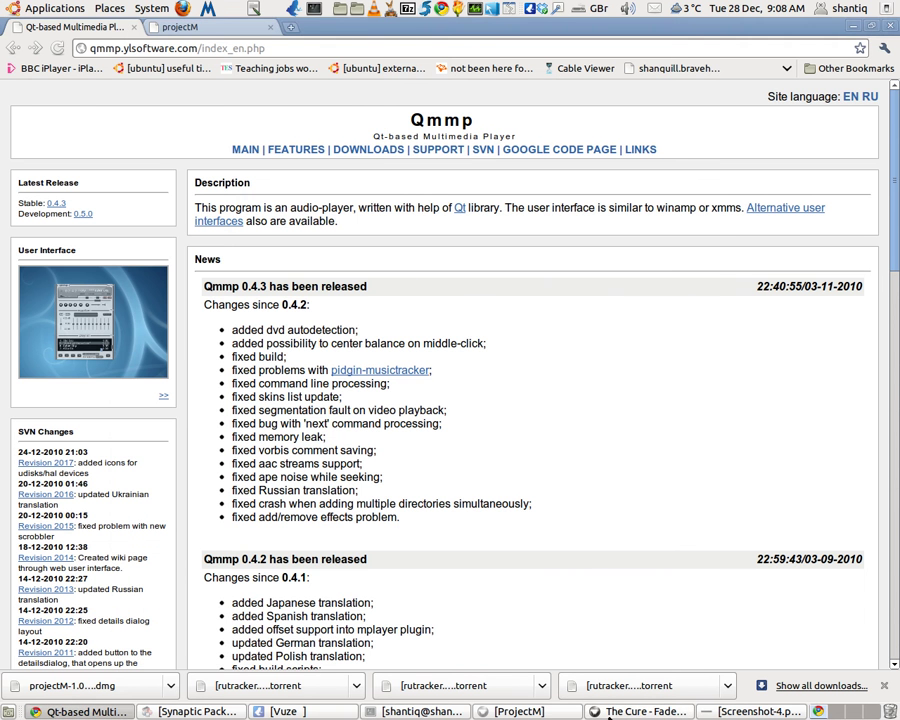
left_click(522, 711)
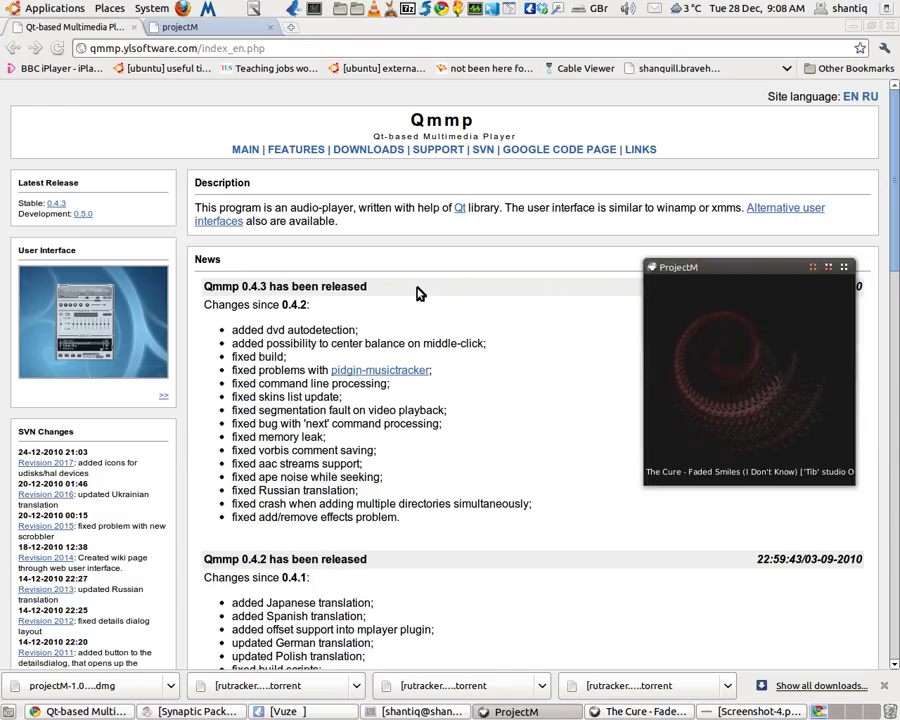
Step: Open the Qmmp Downloads page and scroll to the Ubuntu package section
left_click(370, 151)
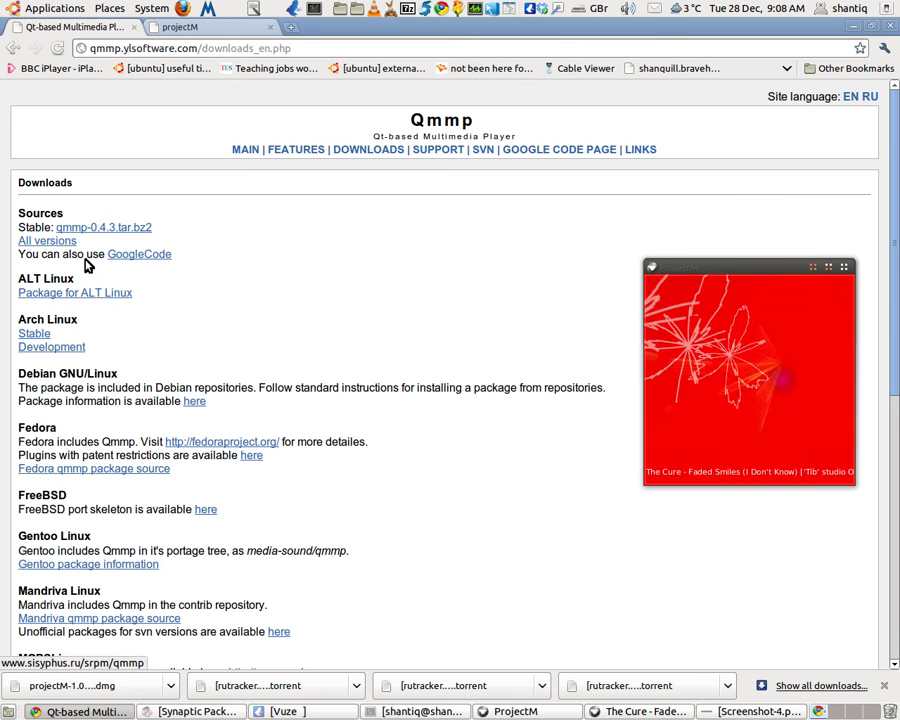
scroll(453, 505, "down", 1)
scroll(458, 490, "down", 5)
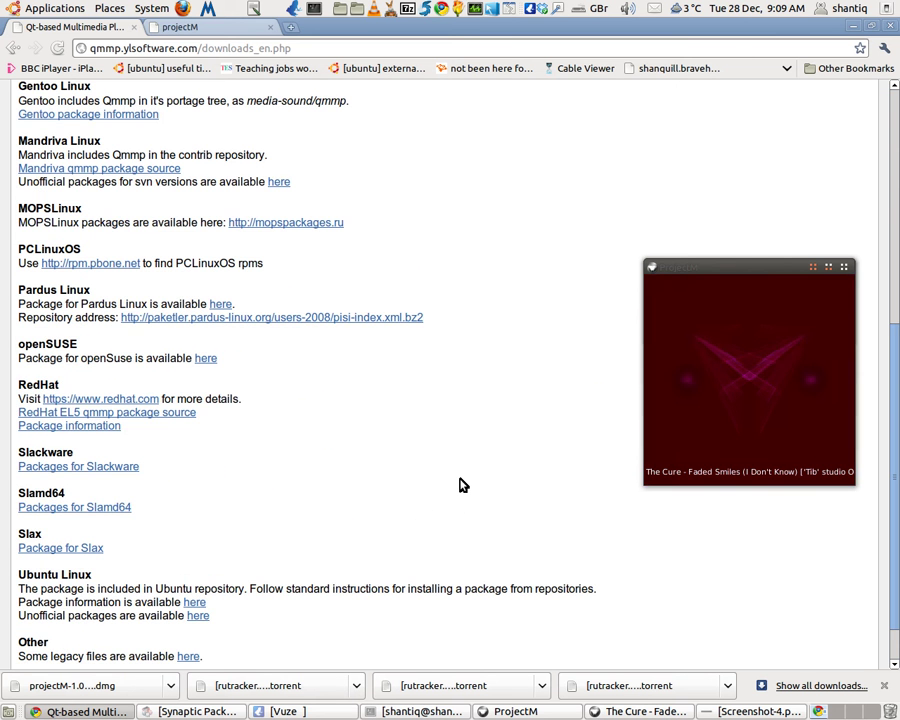
scroll(460, 483, "down", 1)
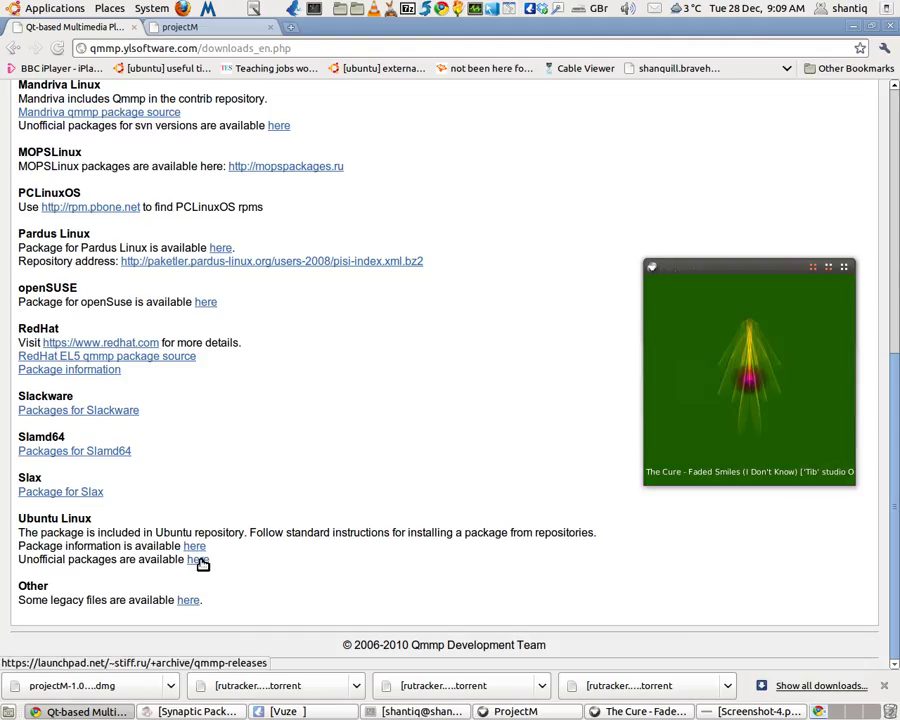
left_click(199, 561)
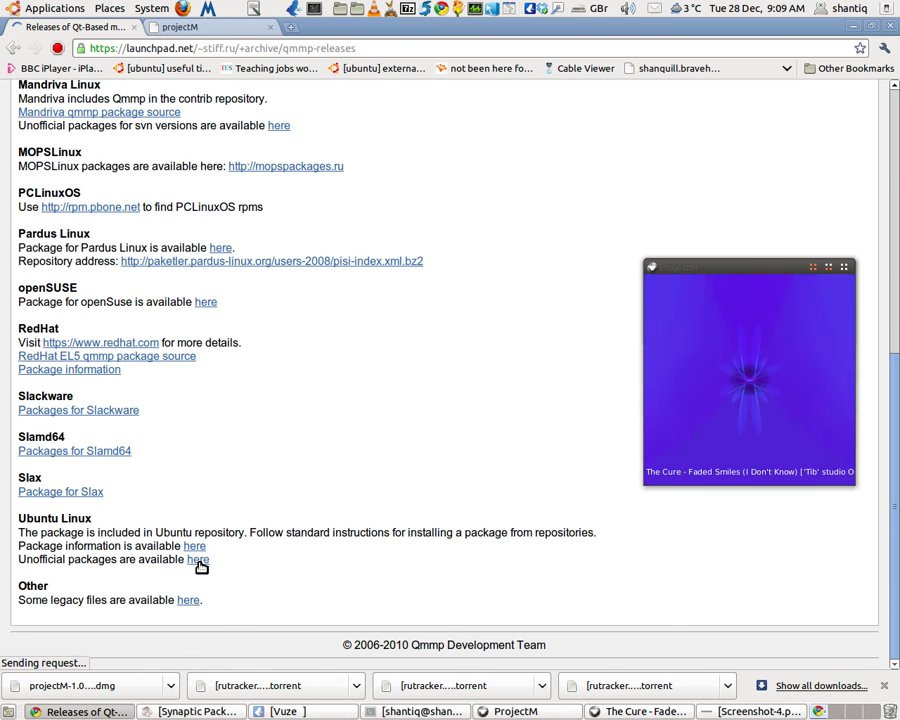
scroll(505, 372, "down", 1)
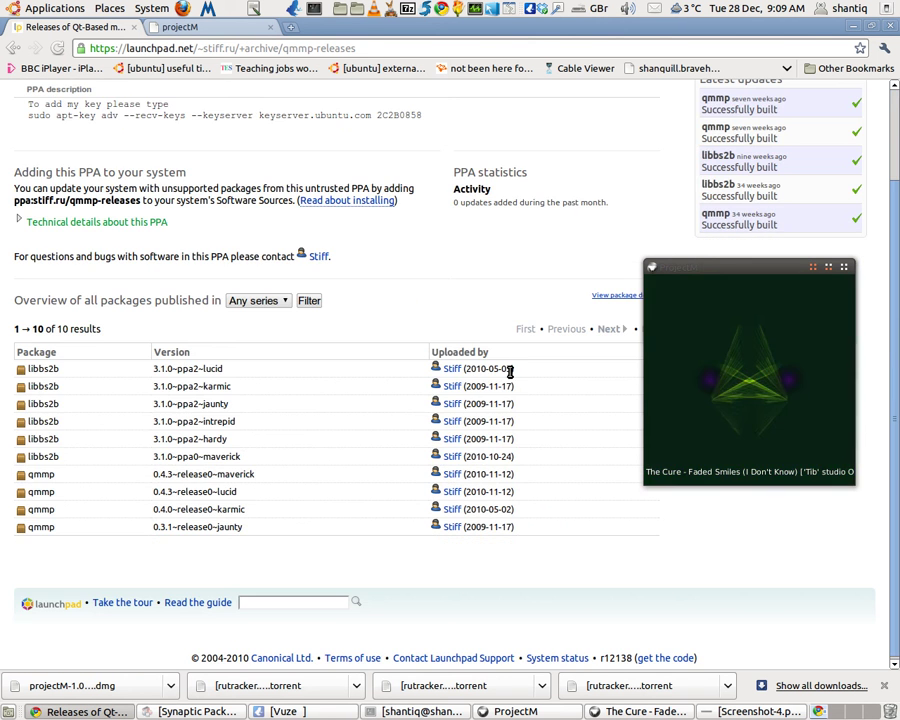
scroll(268, 267, "up", 2)
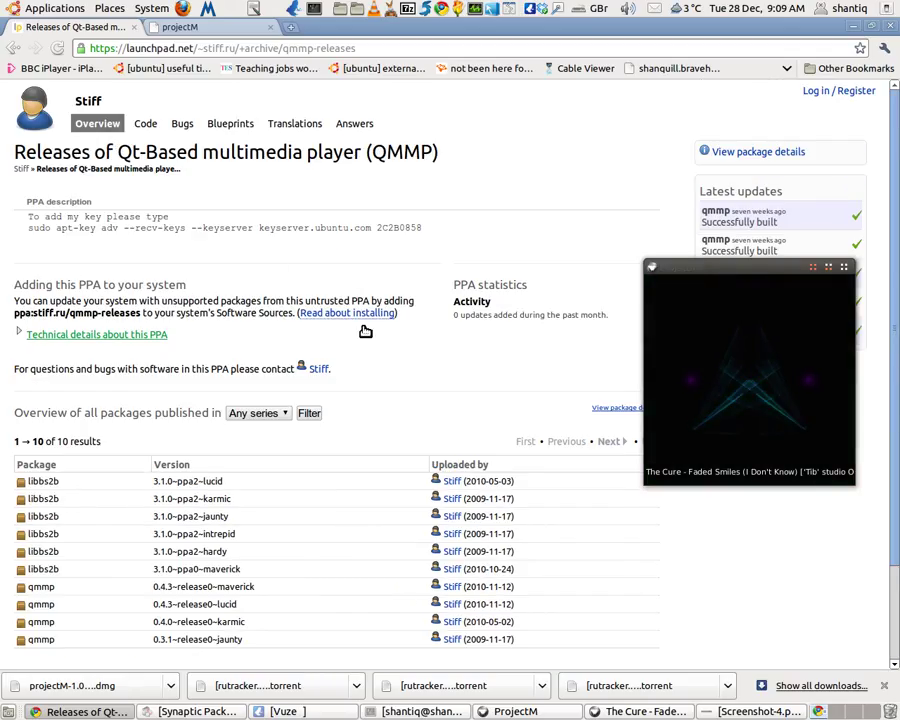
left_click(104, 335)
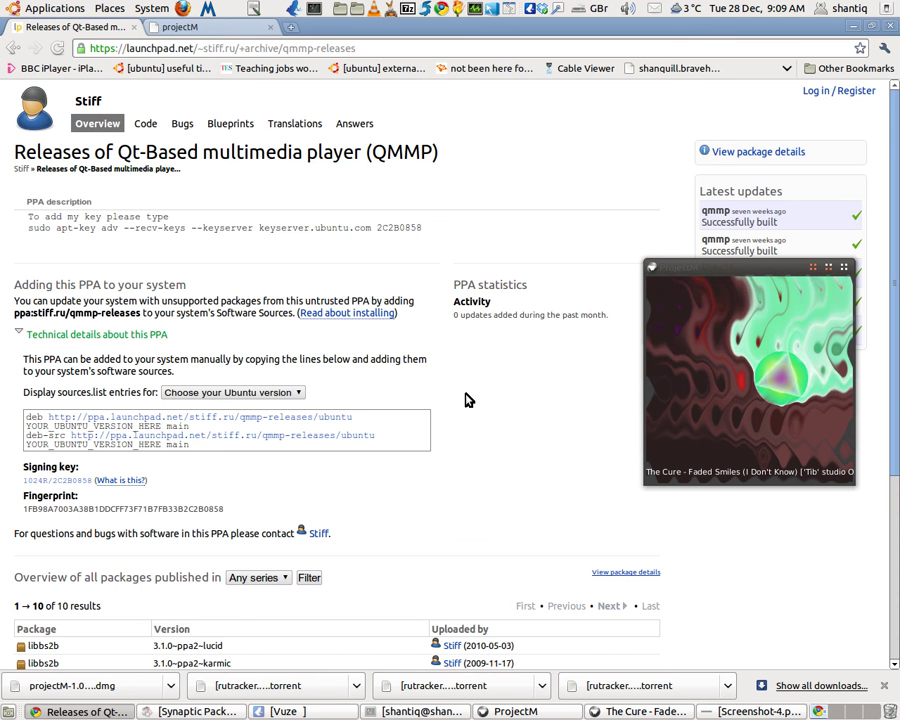
scroll(480, 510, "down", 3)
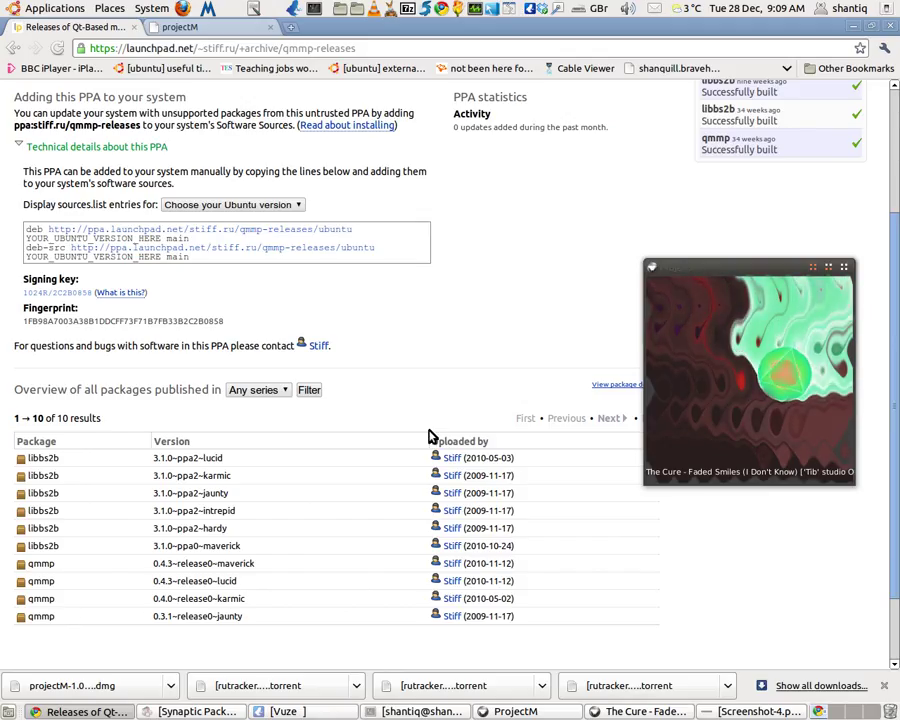
left_click(14, 50)
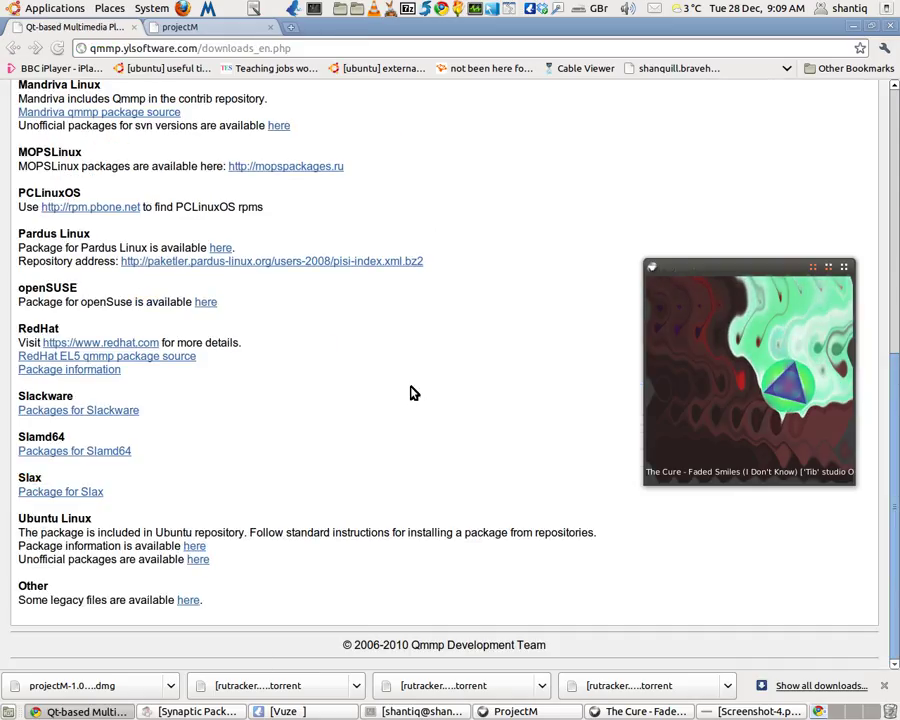
Step: Bring Synaptic's projectm search results back up and shift the ProjectM window lower and left
left_click(853, 29)
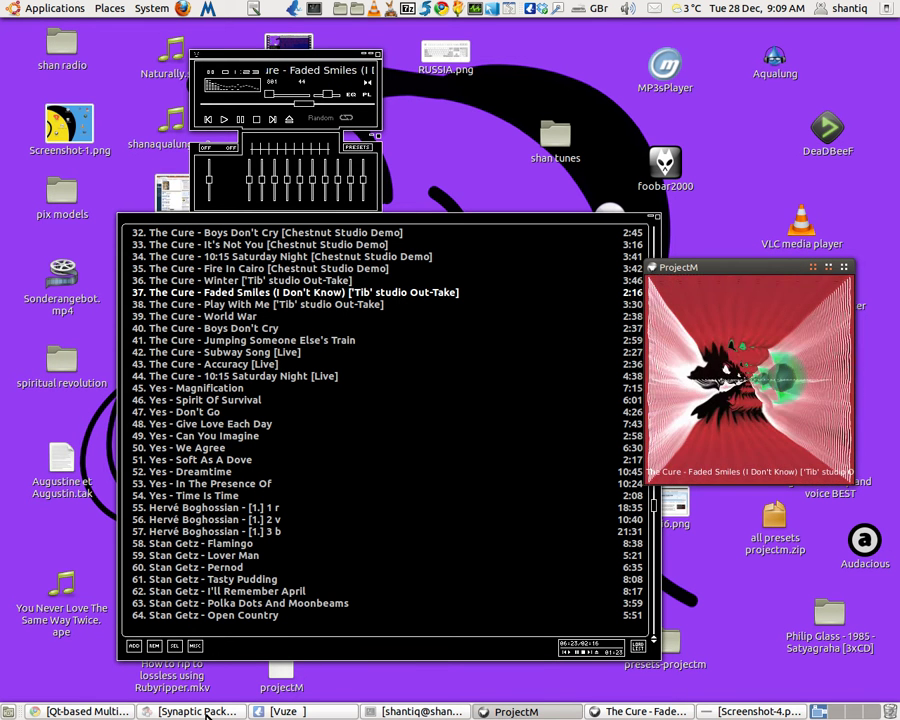
left_click(200, 711)
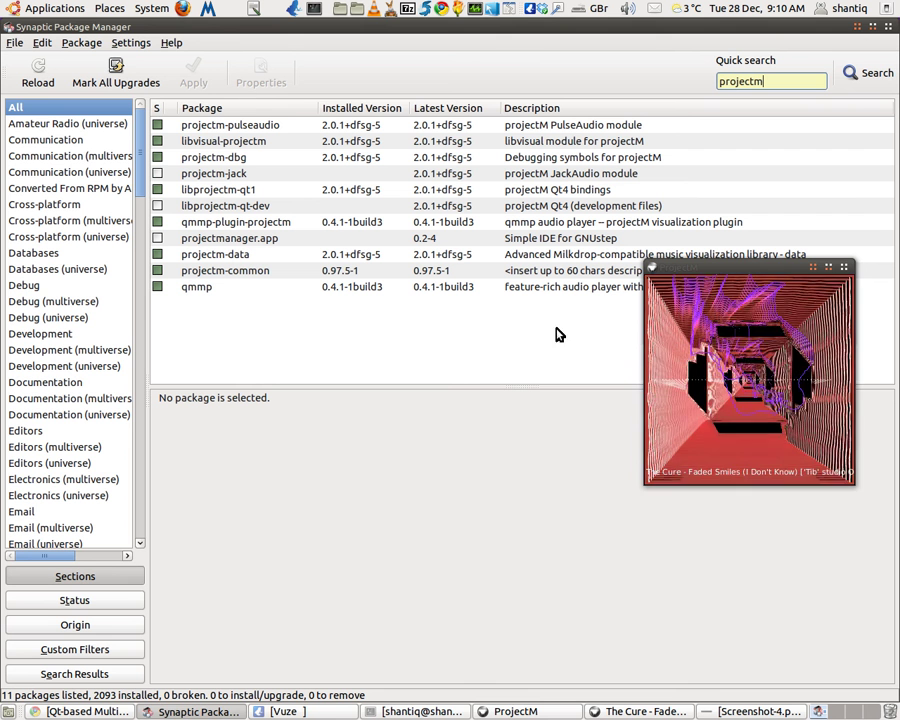
left_click_drag(655, 268, 450, 365)
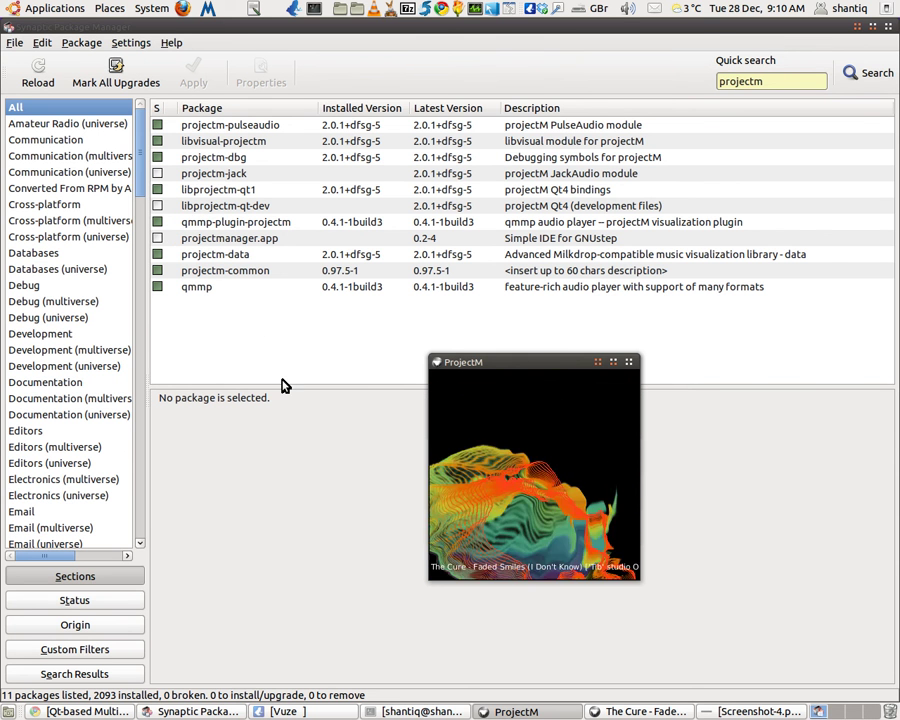
Step: Minimize Synaptic and confirm the ProjectM visualization plugin is enabled in Qmmp's Plugins settings
left_click(887, 27)
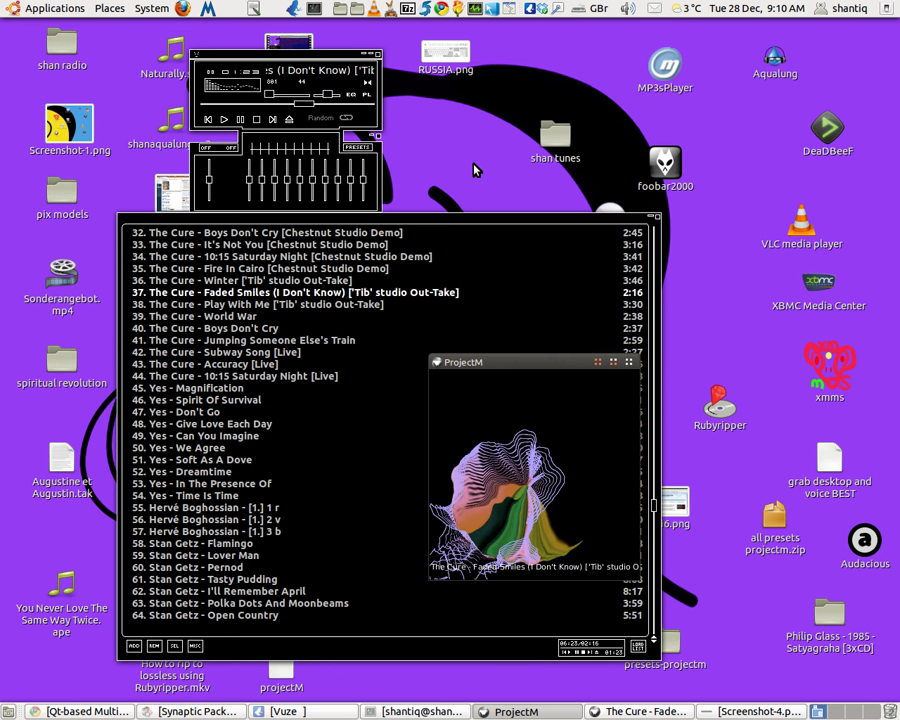
right_click(465, 221)
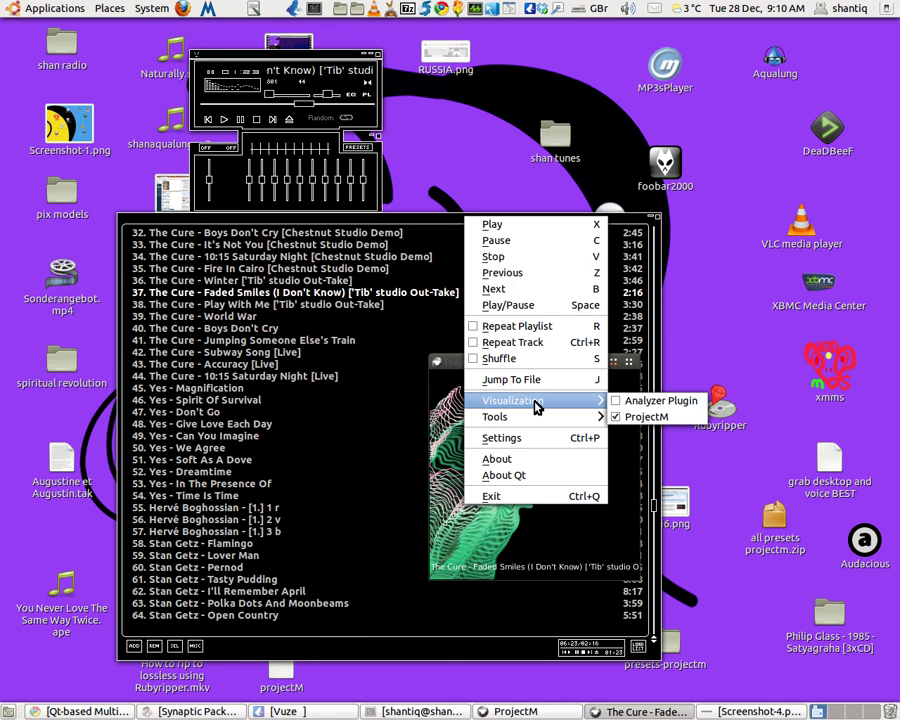
left_click(532, 440)
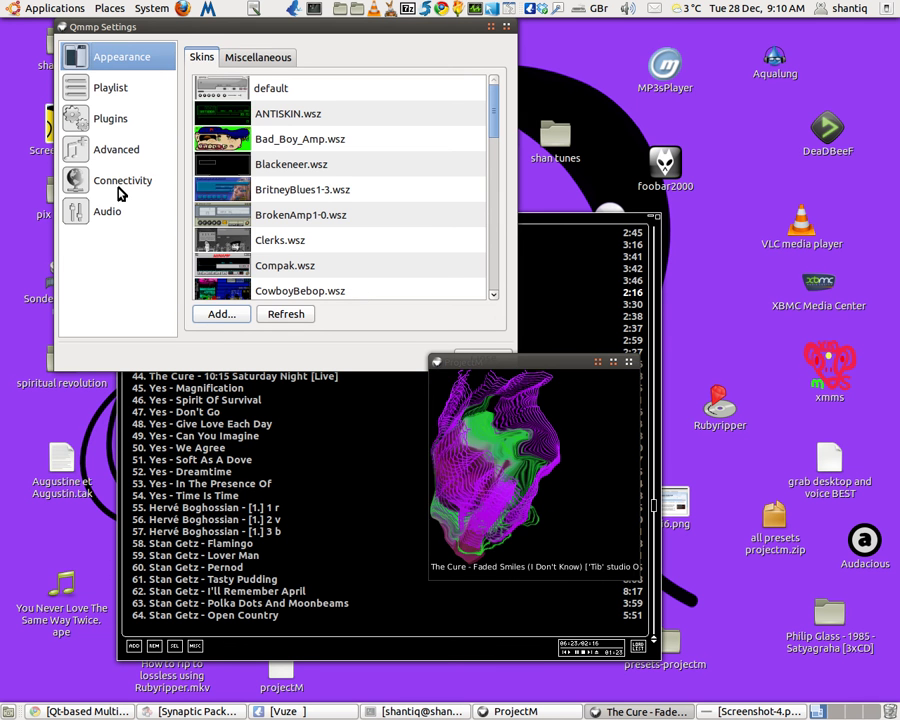
left_click(105, 120)
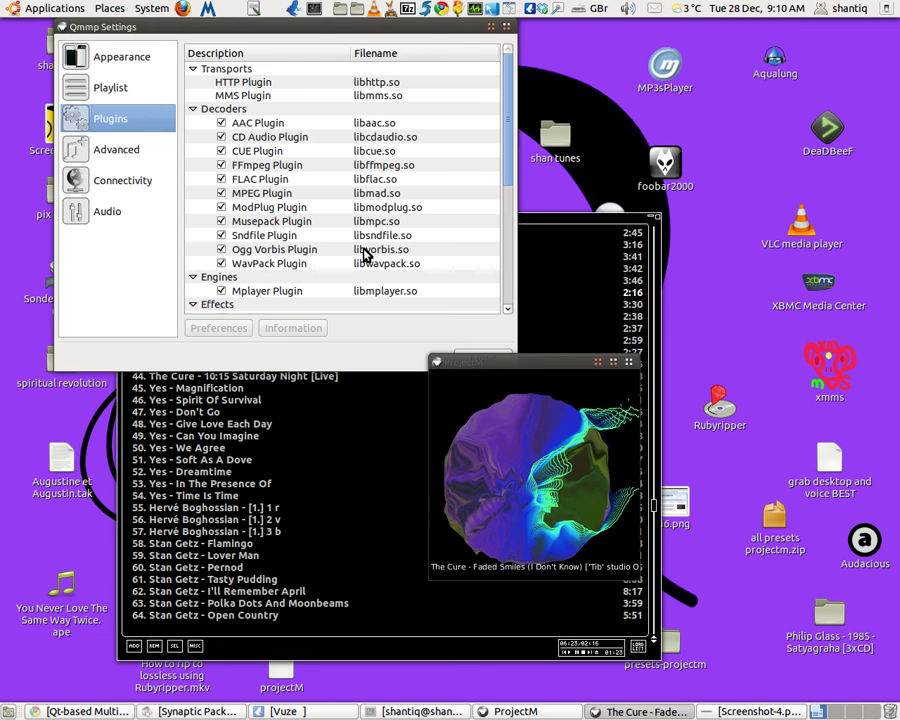
scroll(472, 158, "down", 5)
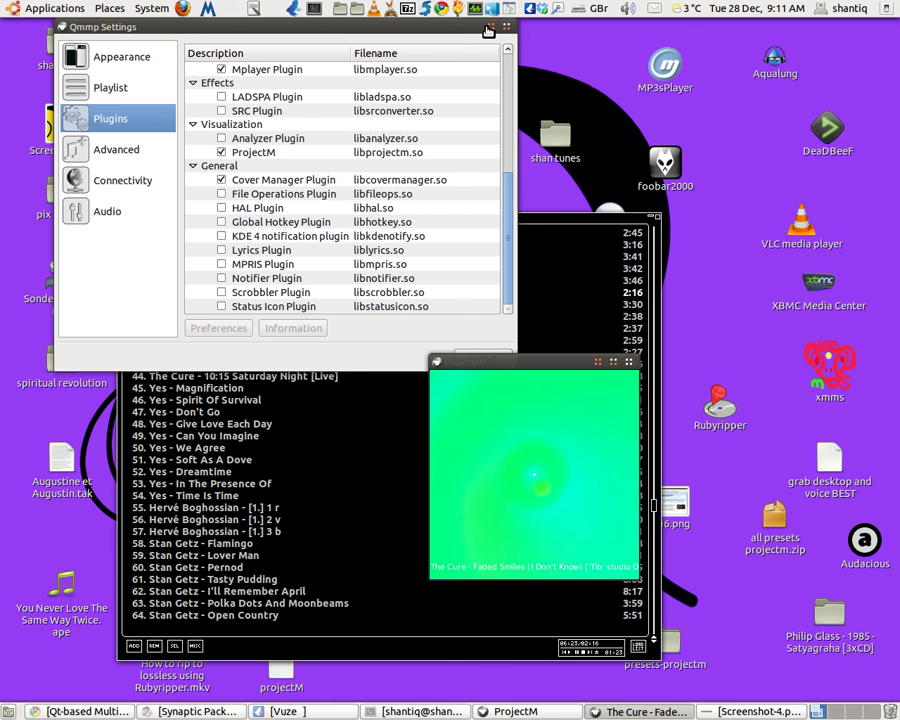
left_click(506, 26)
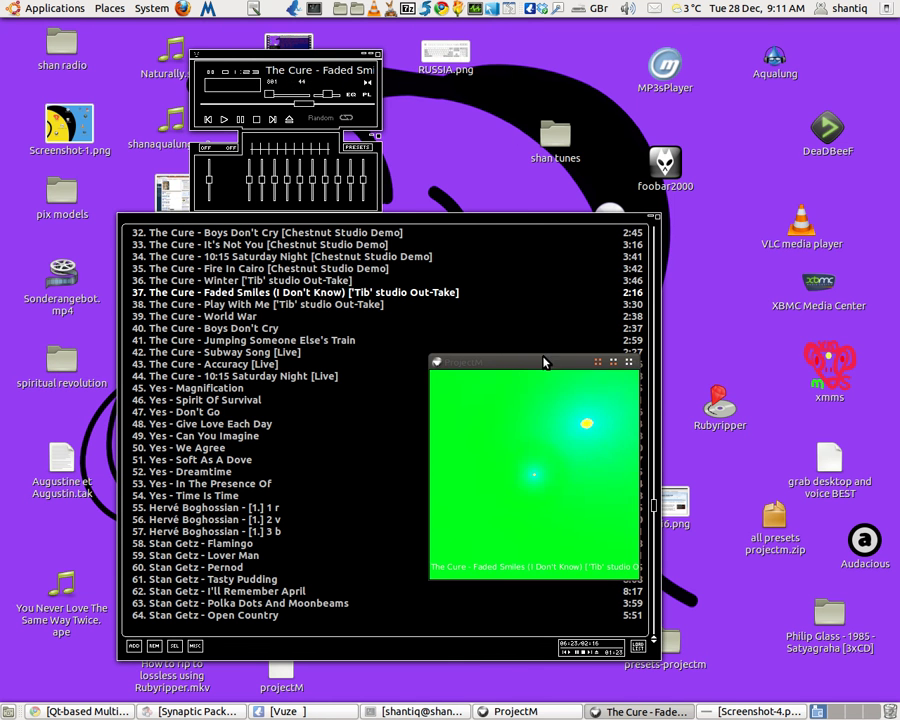
Step: Move the ProjectM window to the upper right and switch it to fullscreen with F
left_click_drag(544, 362, 648, 108)
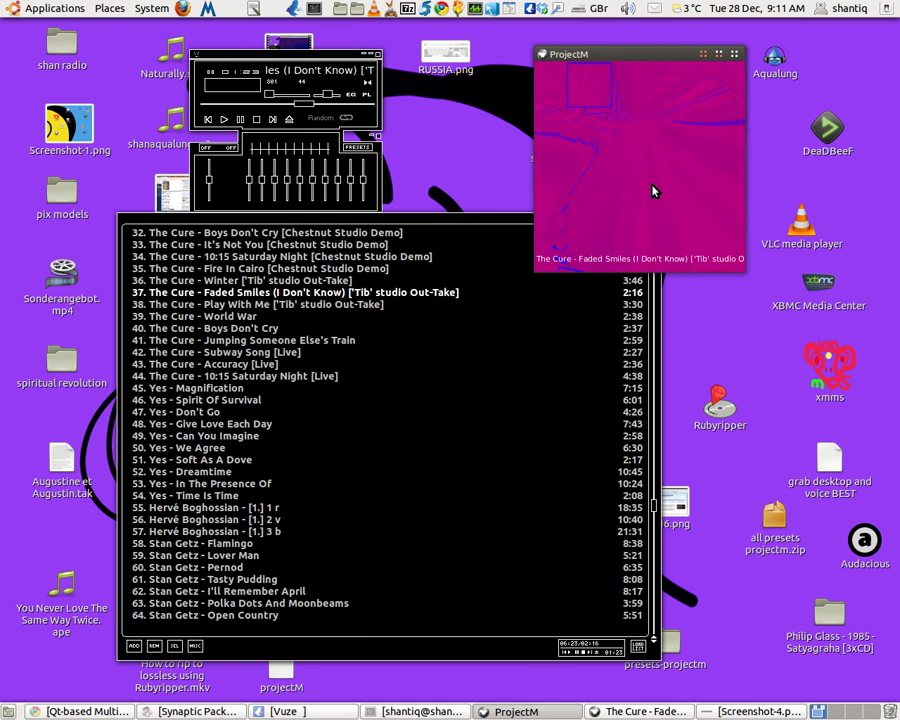
key("f")
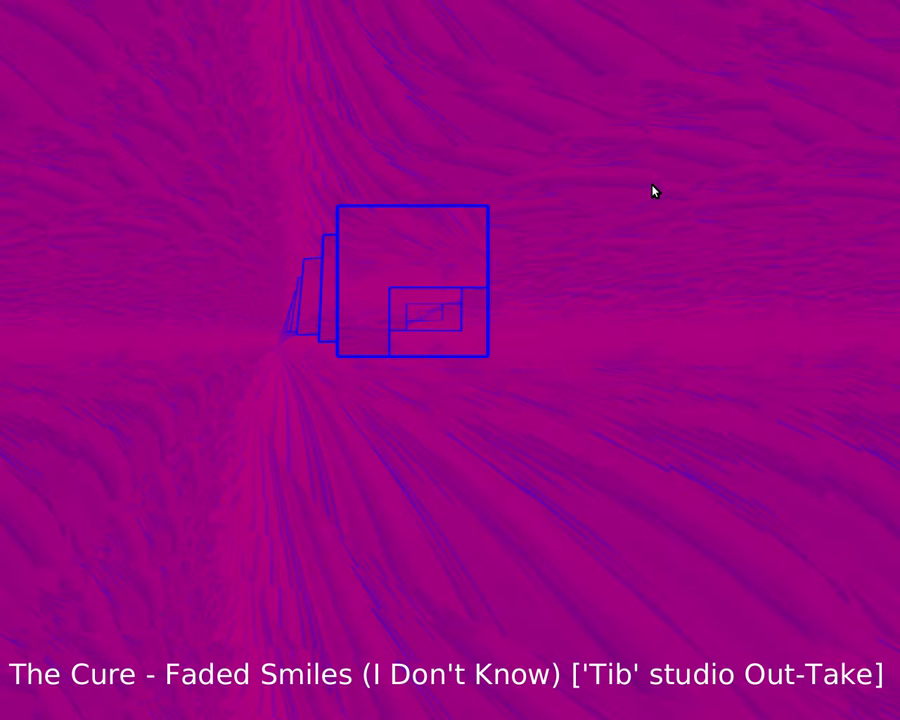